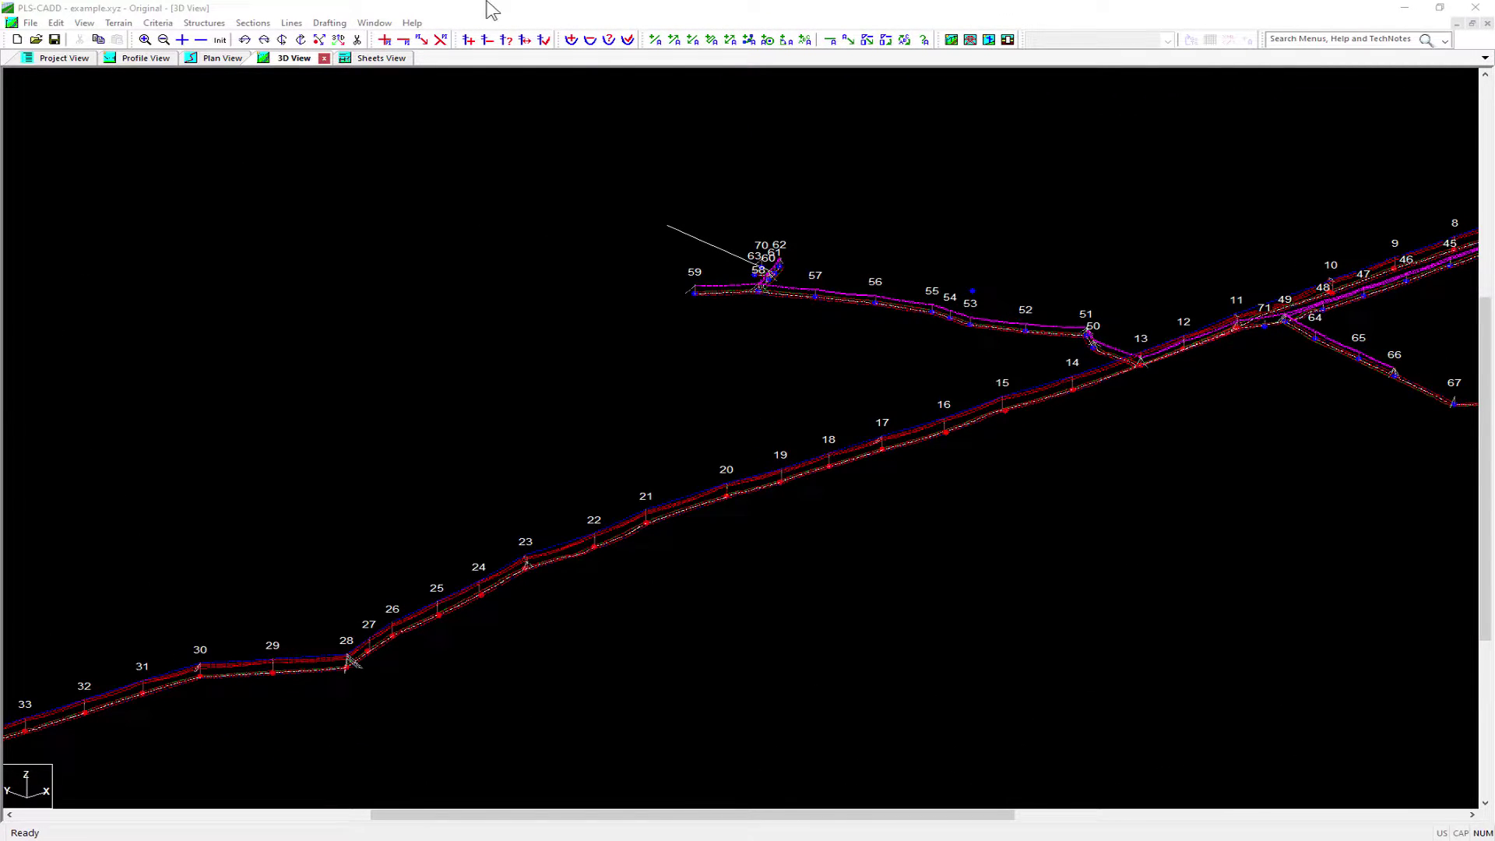
- Open the Lines > Reference Manager and launch structure 33's pole model in PLS-POLE
left_click(498, 12)
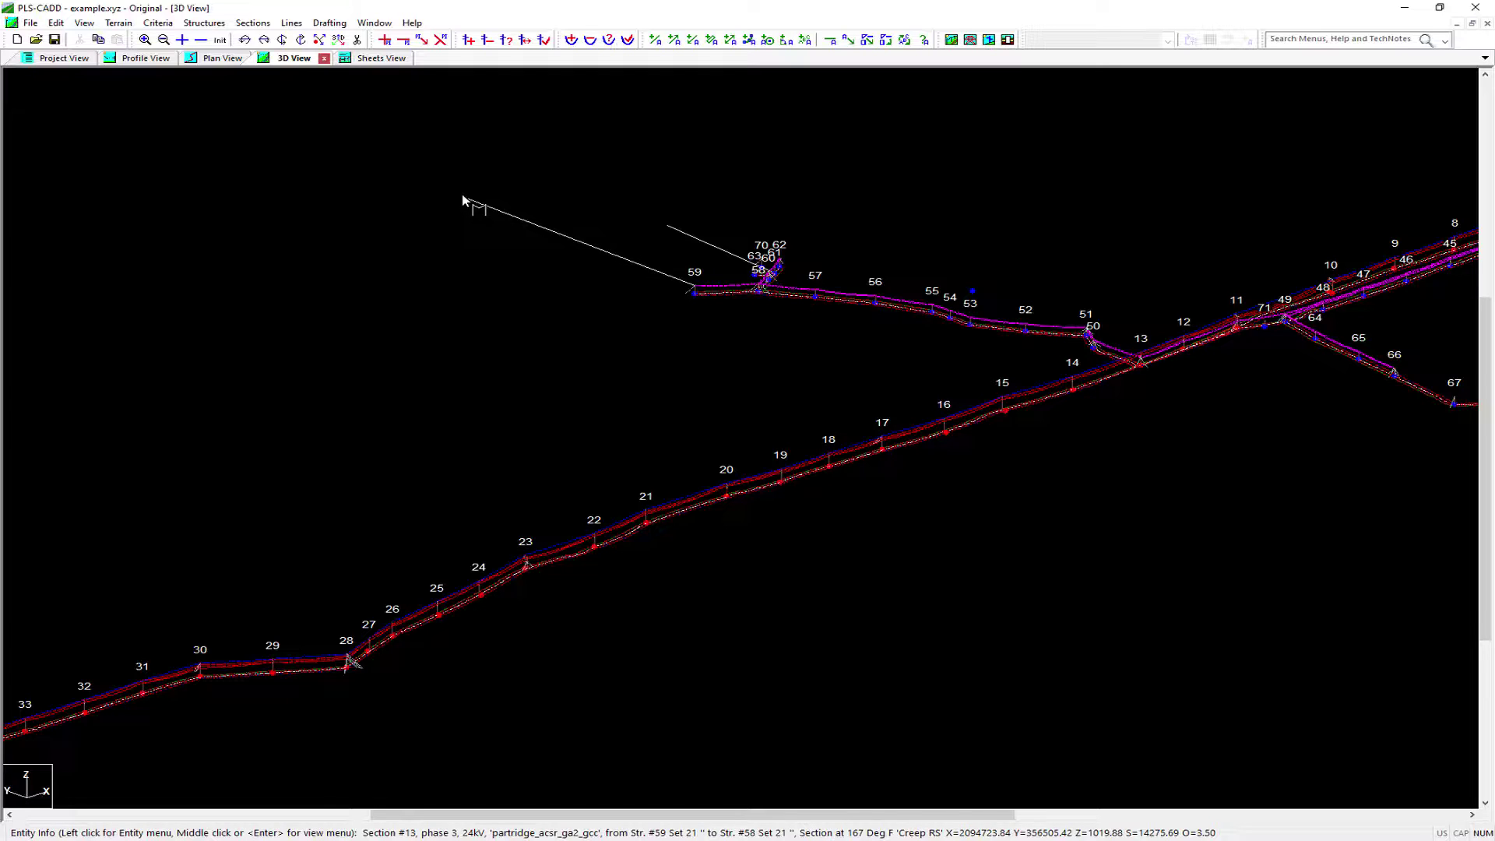
left_click(292, 23)
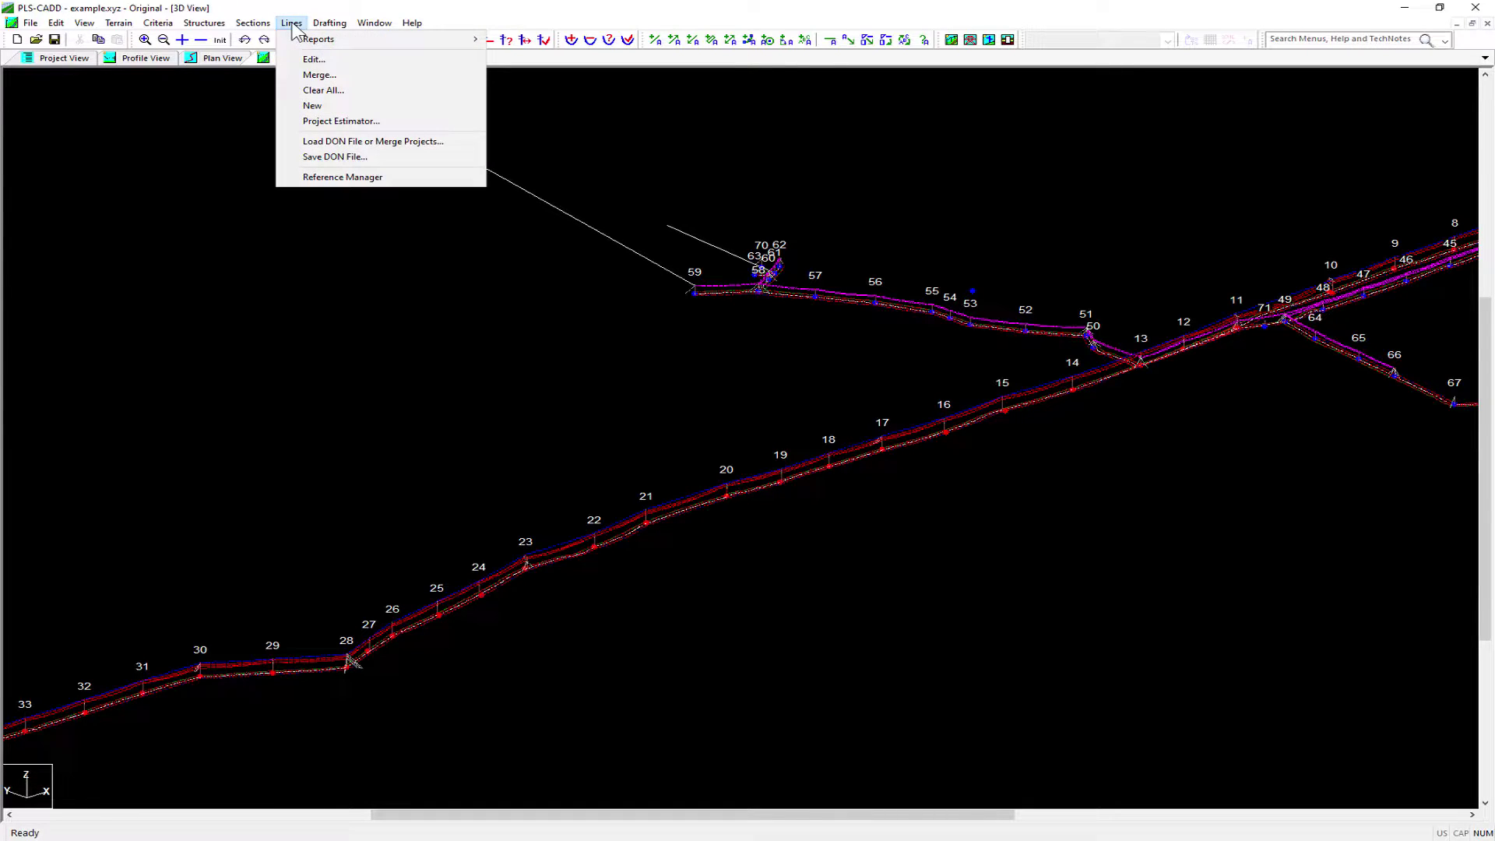
left_click(320, 178)
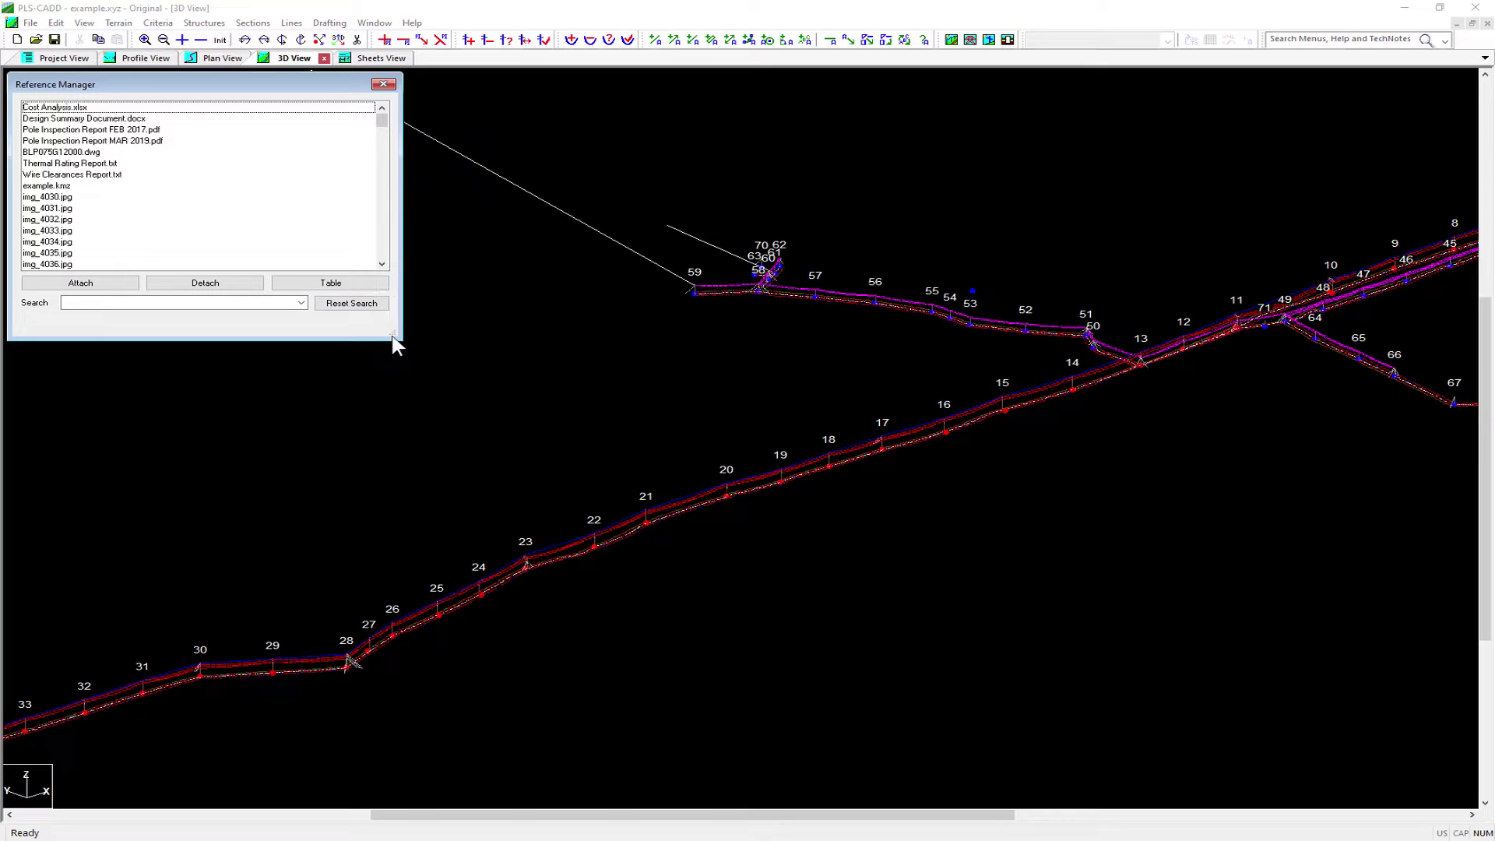
double_click(26, 710)
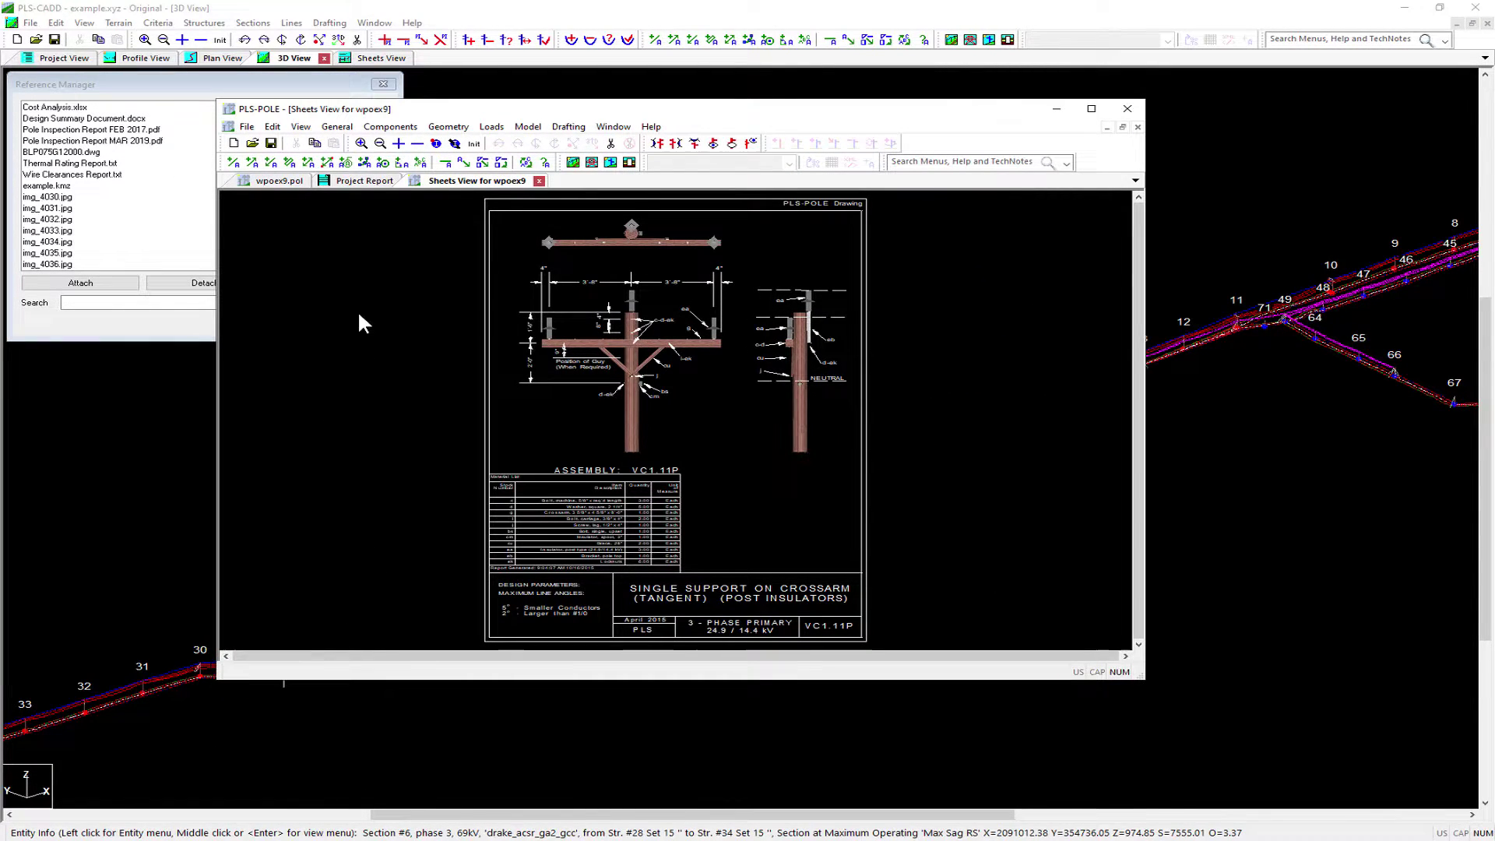
- Confirm PLS-POLE's Reference Manager is empty, minimize PLS-POLE, and enlarge PLS-CADD's Reference Manager
left_click(337, 128)
left_click(348, 240)
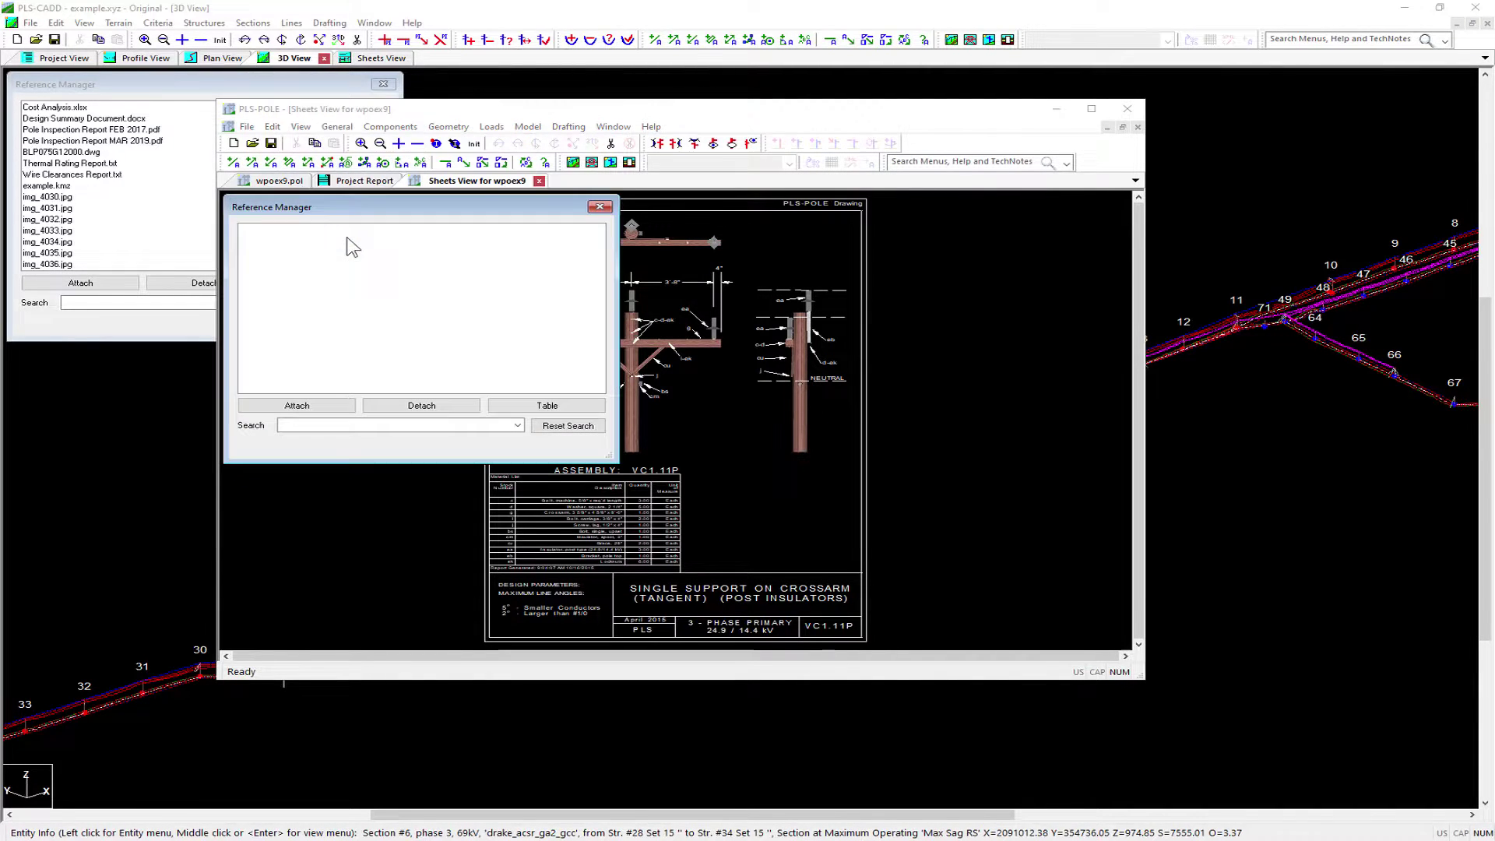
left_click(600, 203)
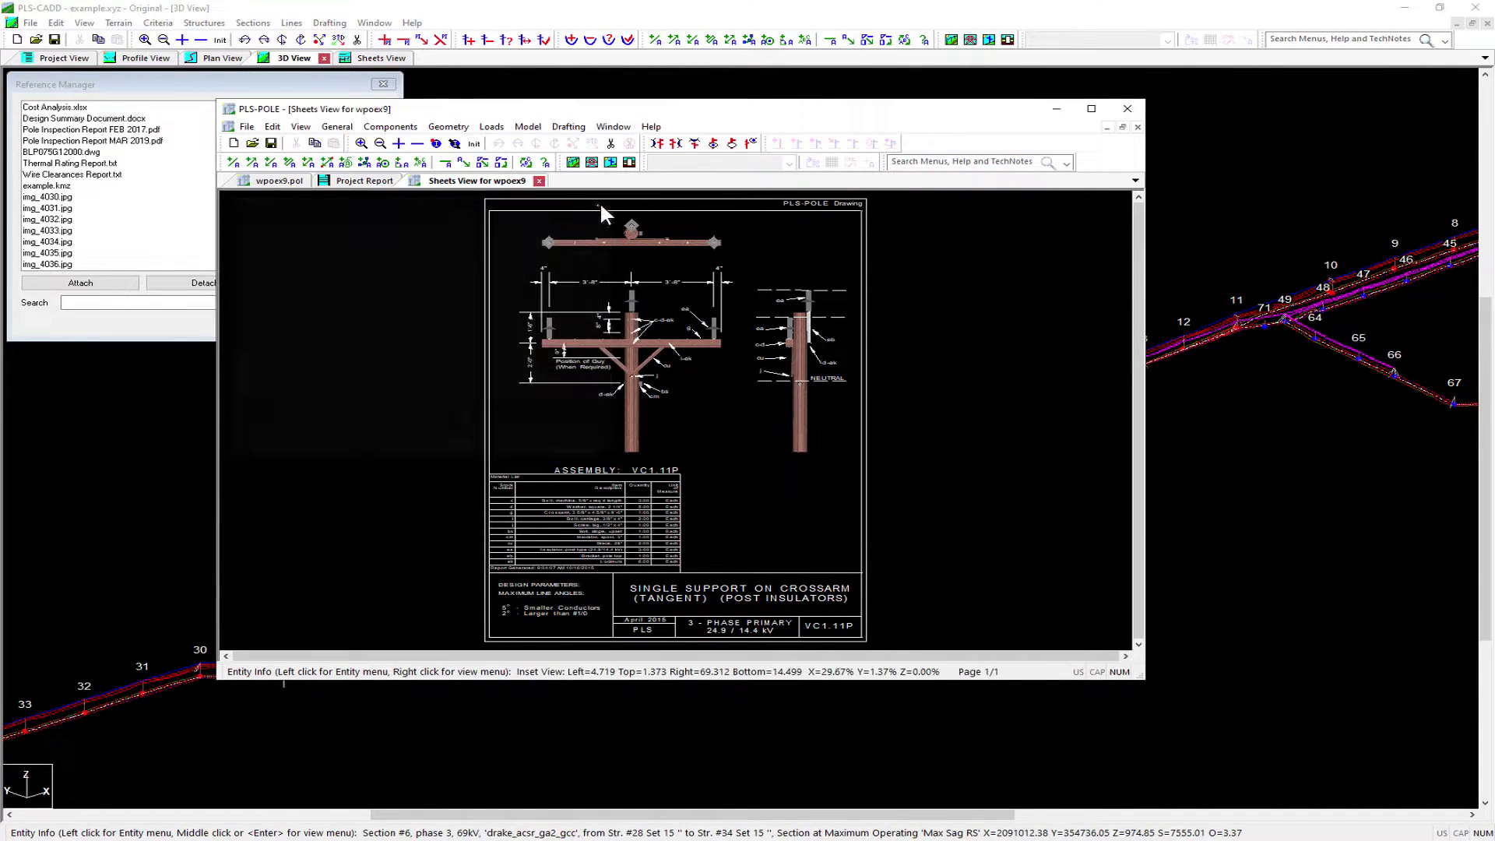
left_click(1056, 109)
left_click_drag(392, 341, 336, 302)
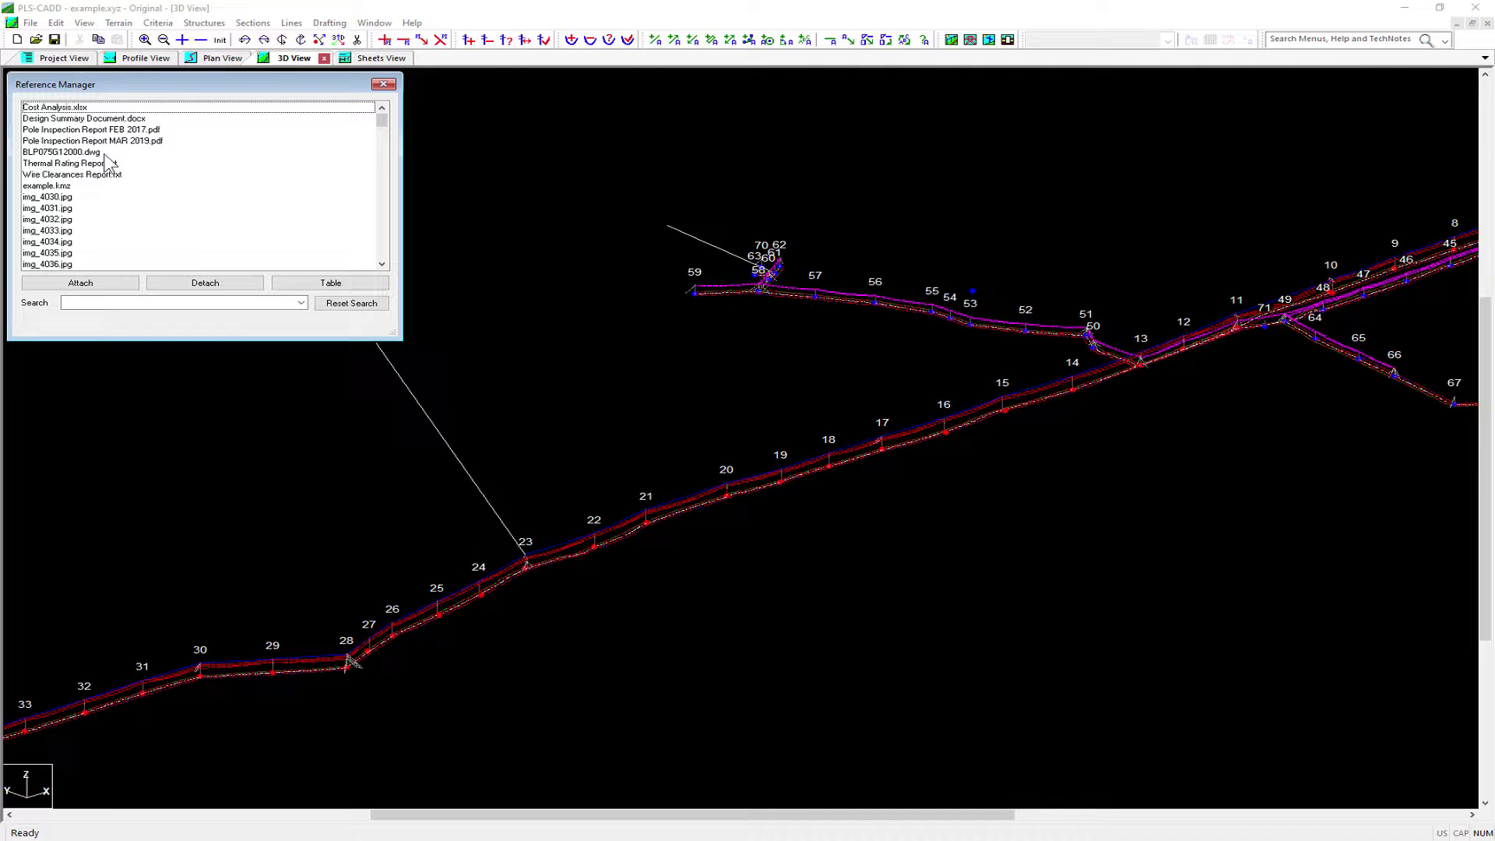
mouse_move(90, 110)
mouse_move(92, 148)
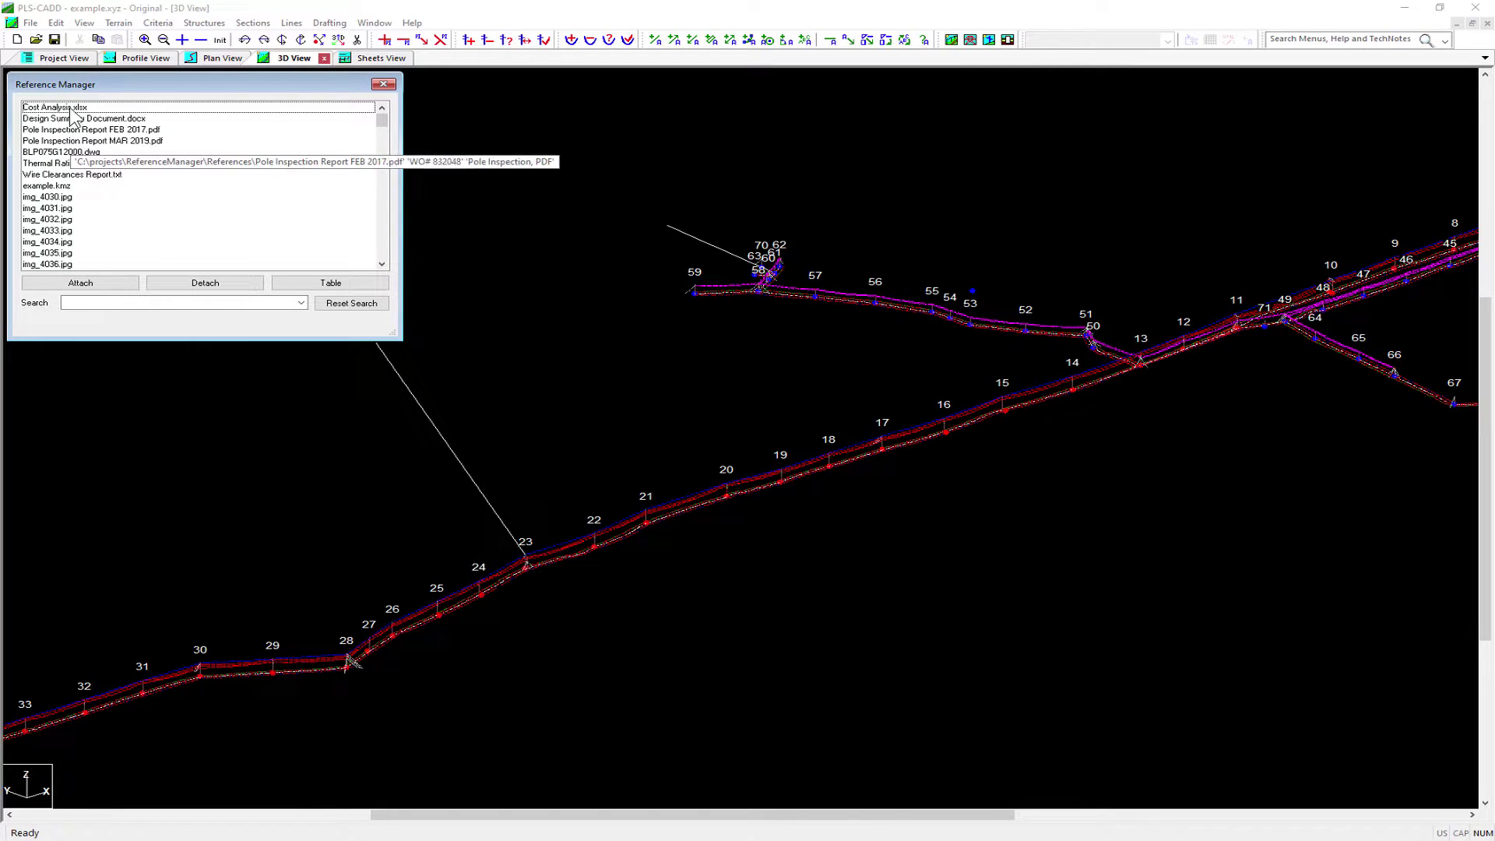
mouse_move(72, 172)
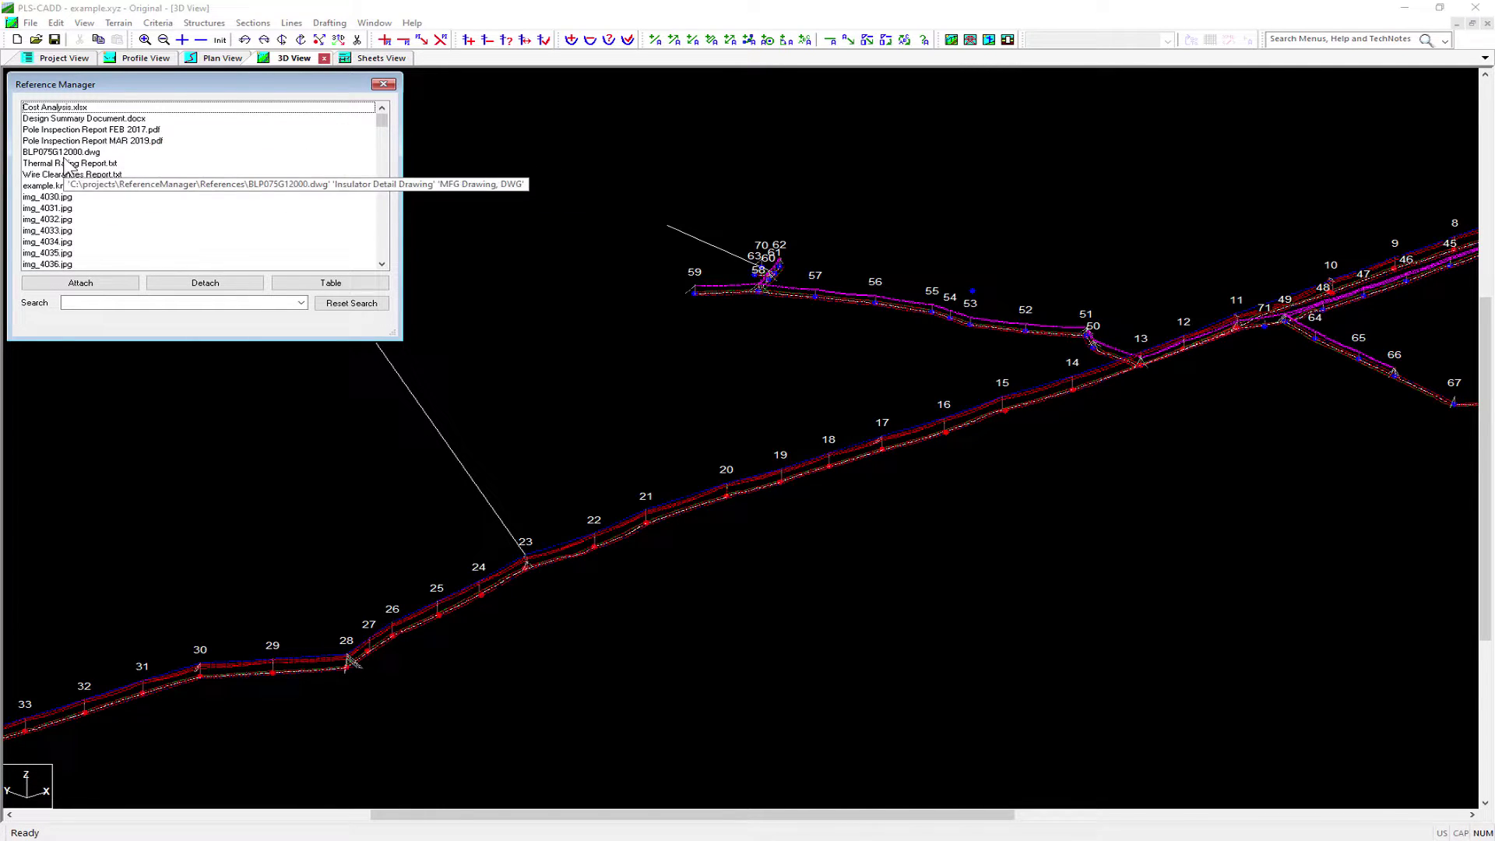
mouse_move(95, 208)
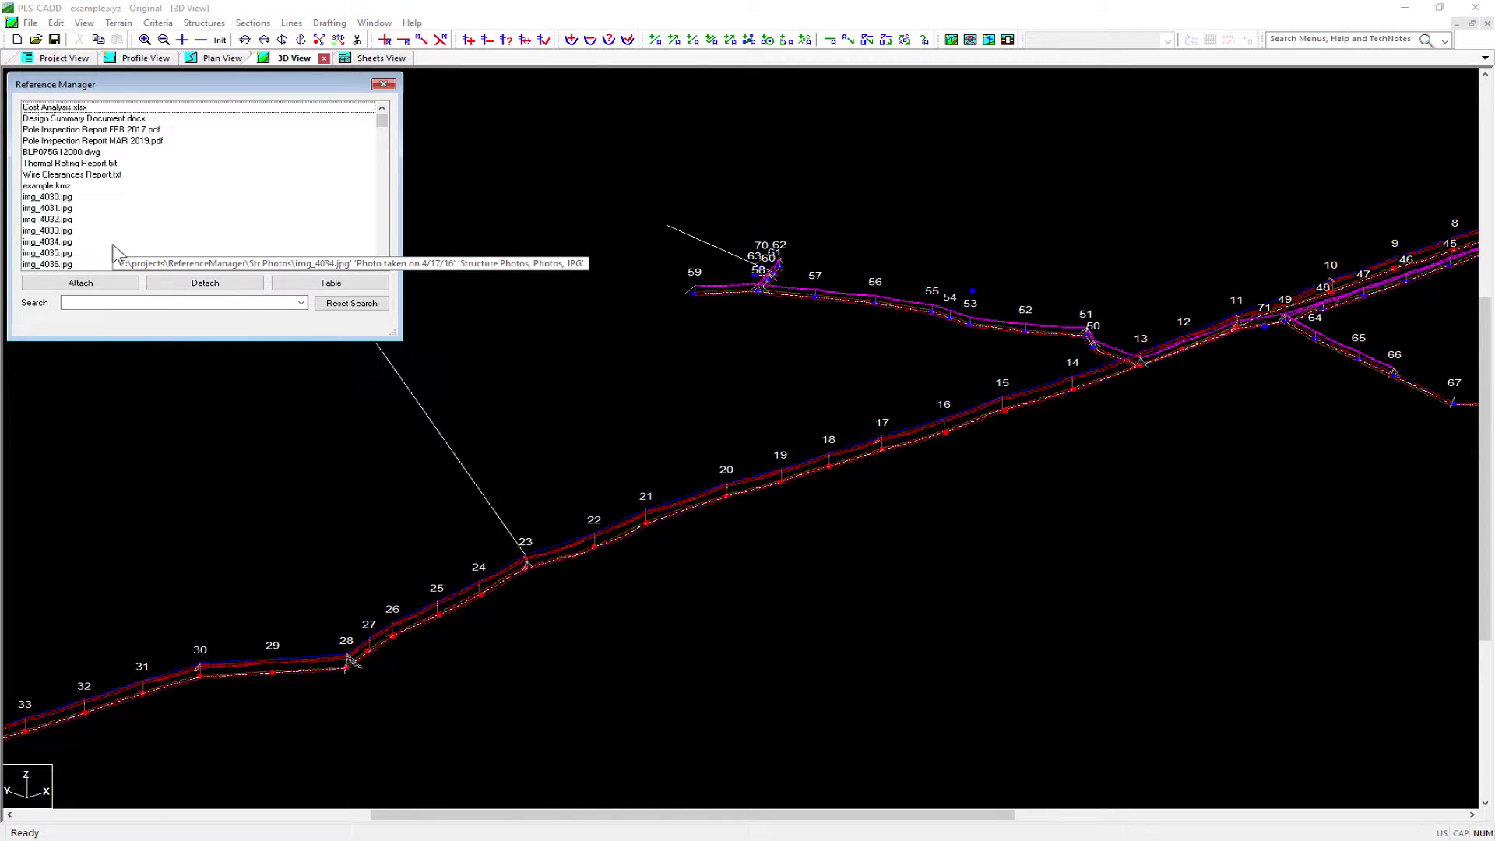
mouse_move(116, 257)
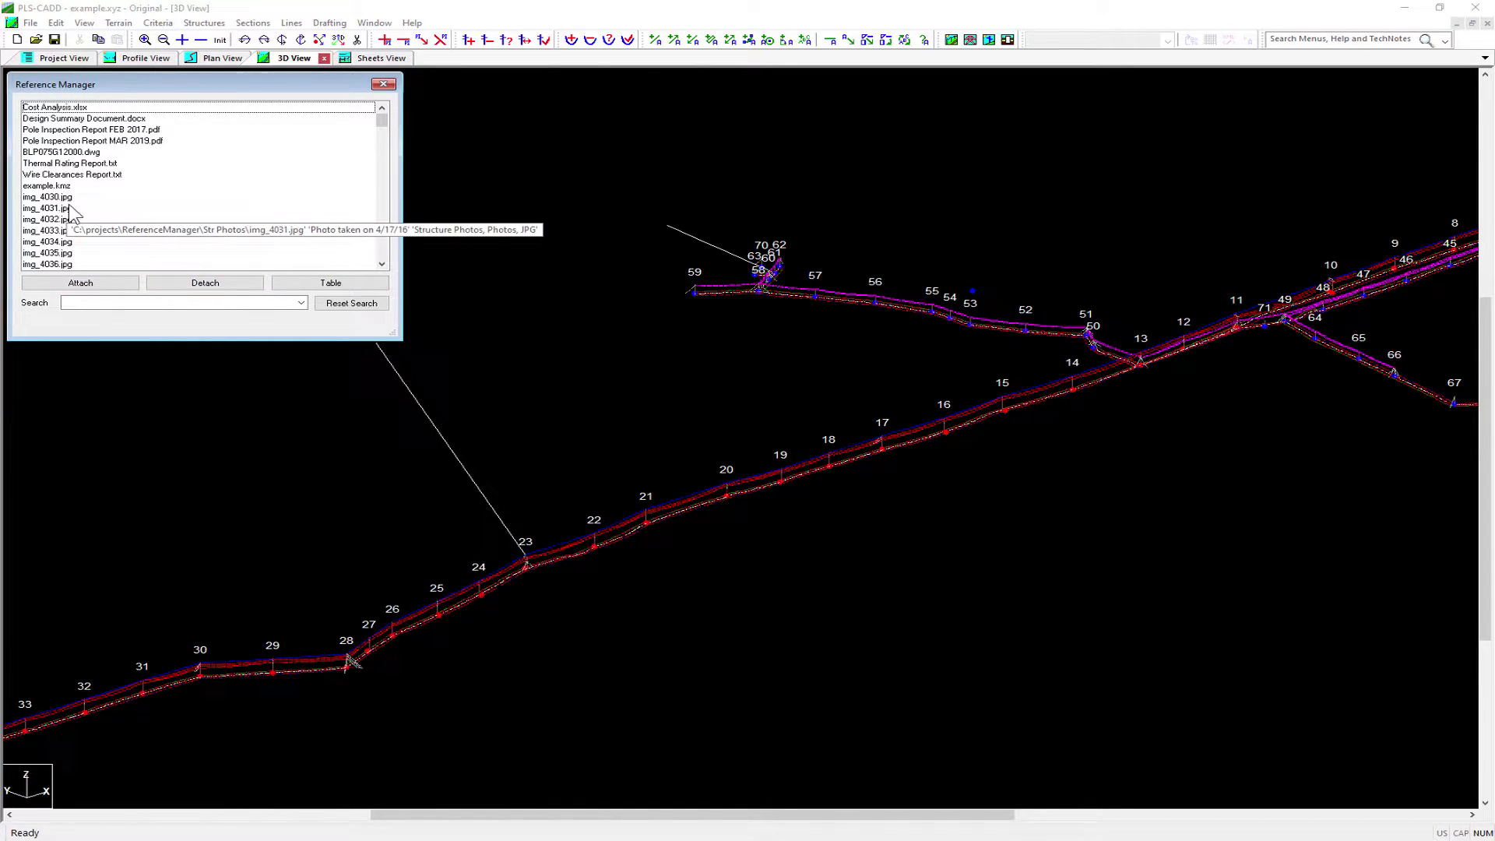
left_click(46, 186)
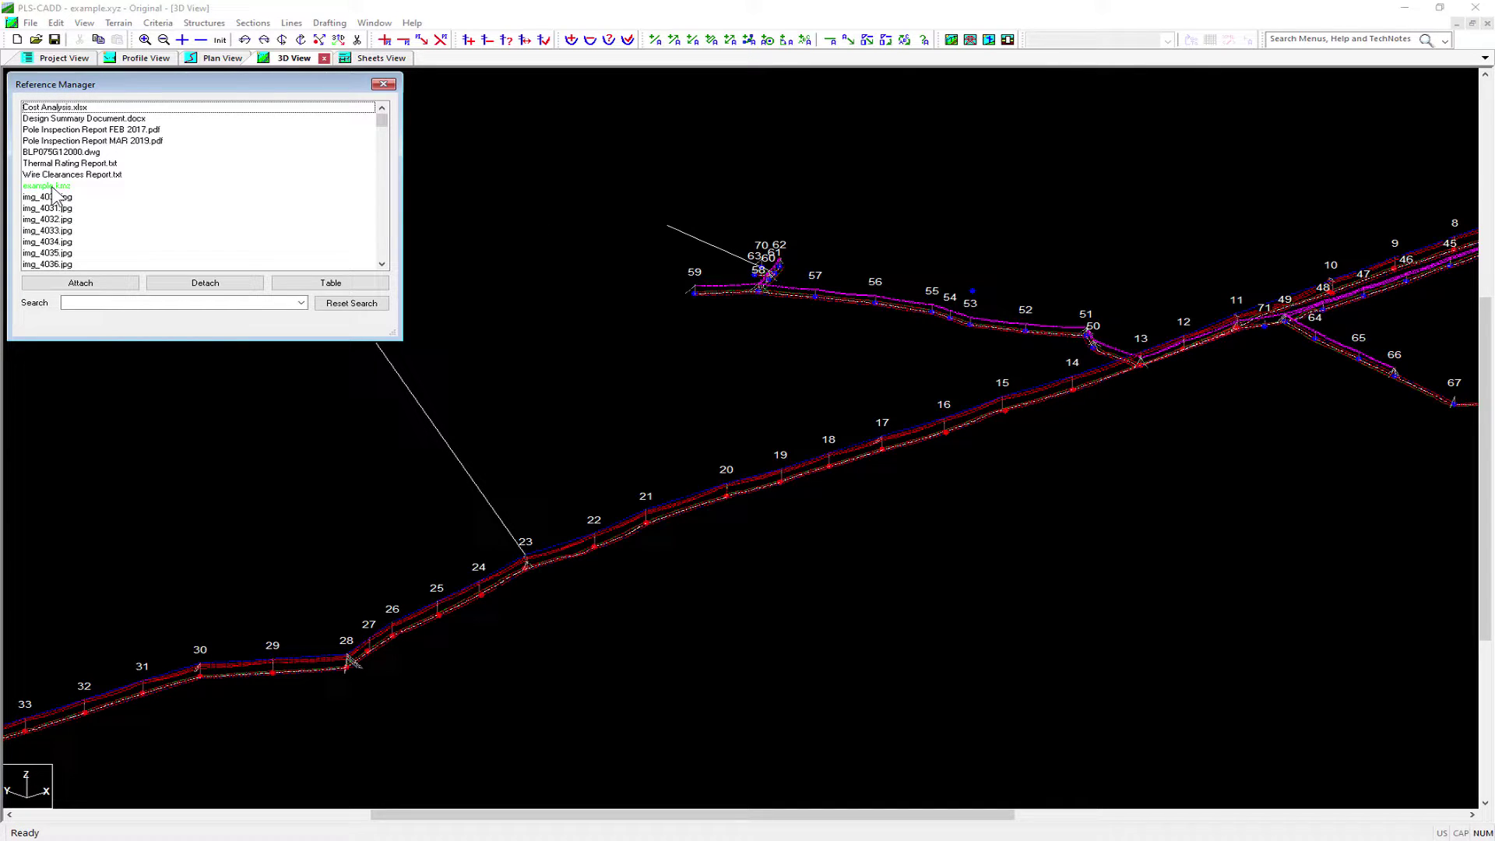
left_click_drag(52, 188, 57, 201)
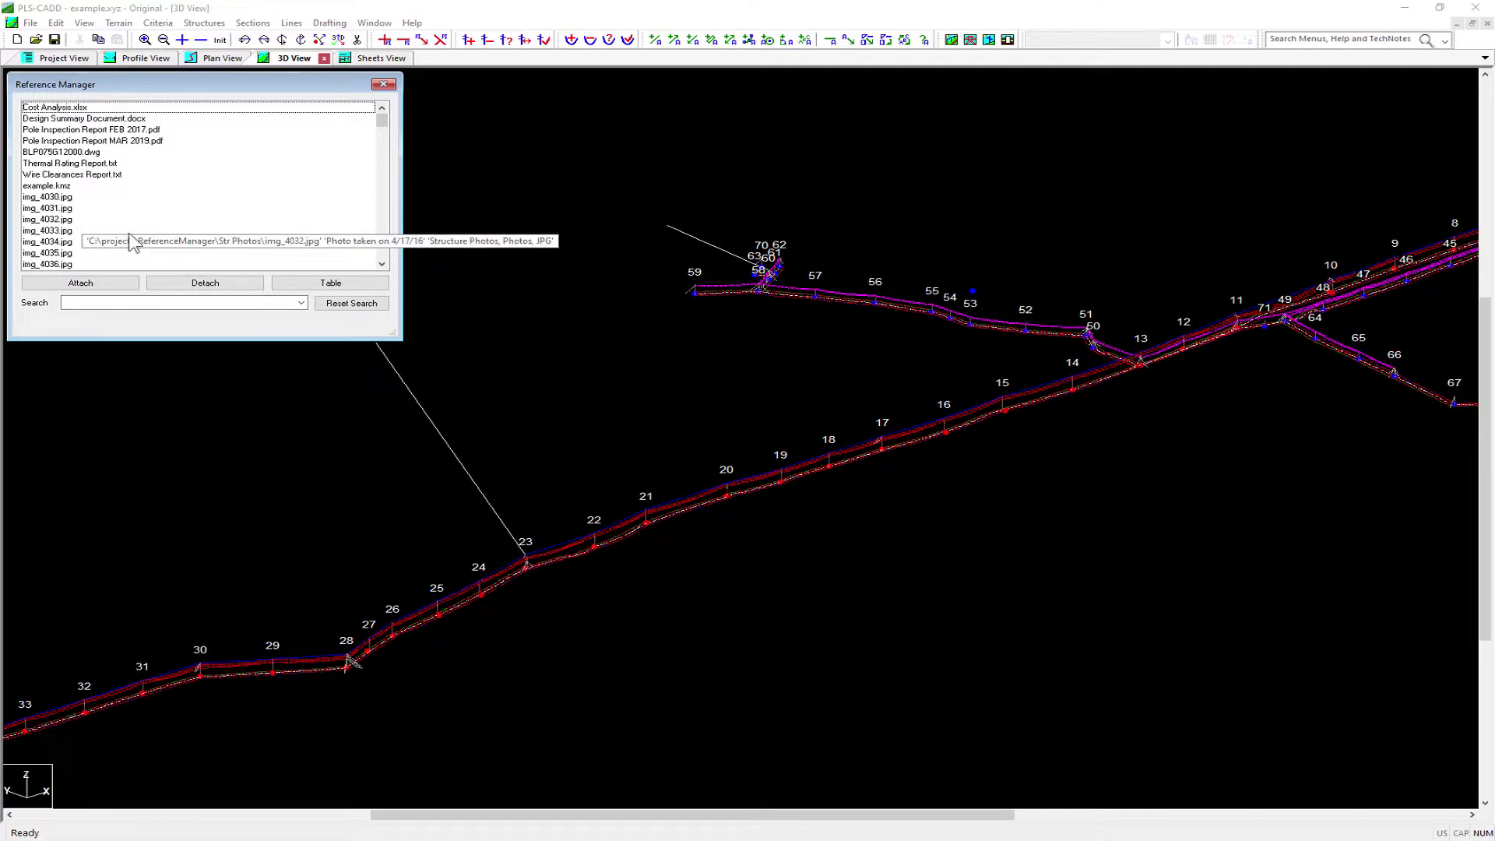
- Open the Reference Manager Table and edit the Notes entries of rows 2, 5 and 11
left_click(327, 285)
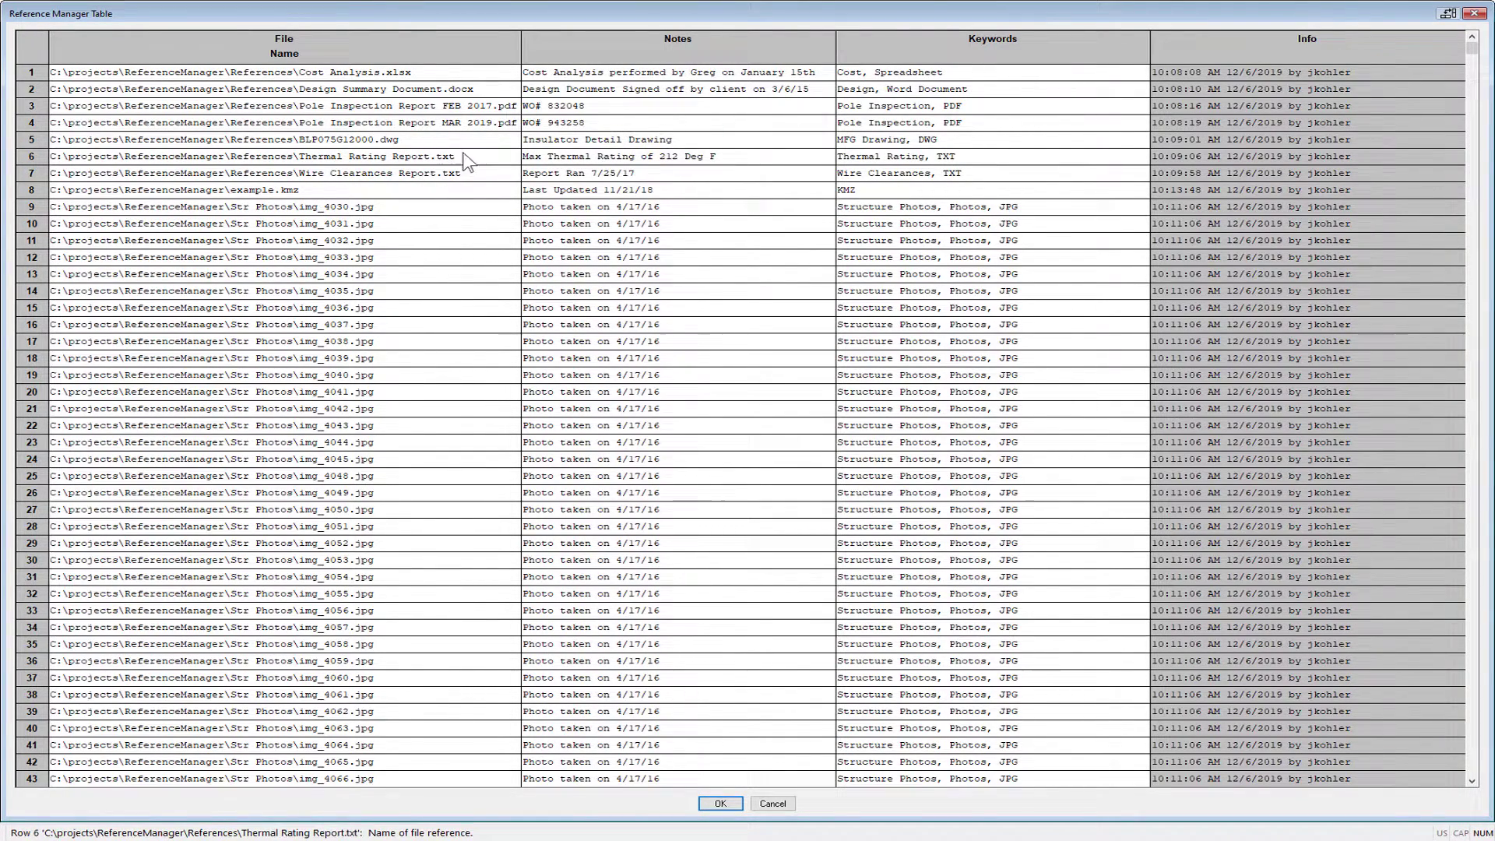
left_click_drag(627, 73, 668, 366)
right_click(668, 366)
left_click(658, 243)
left_click(662, 140)
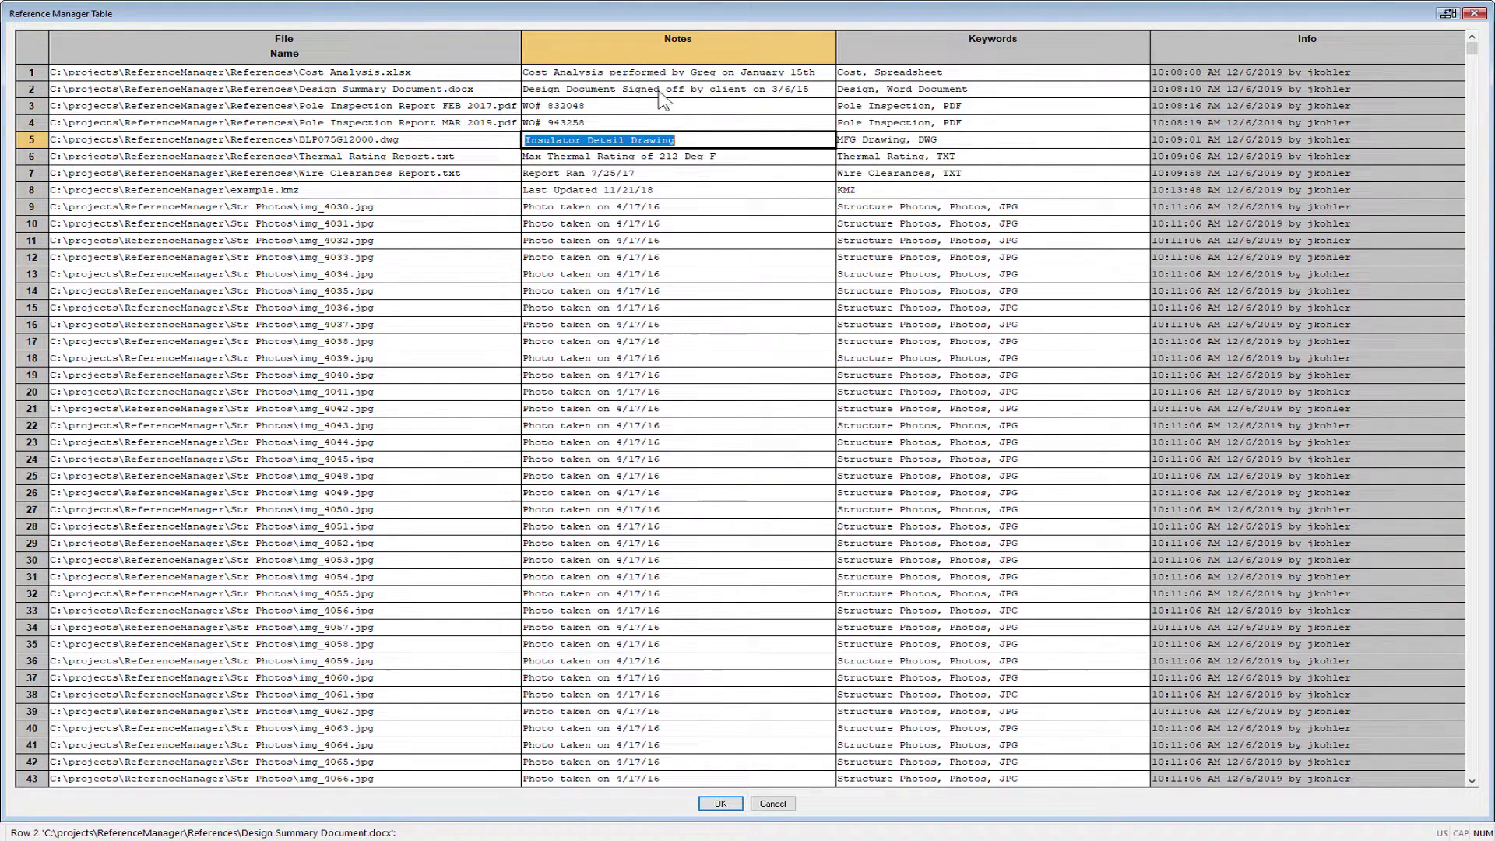
left_click(662, 89)
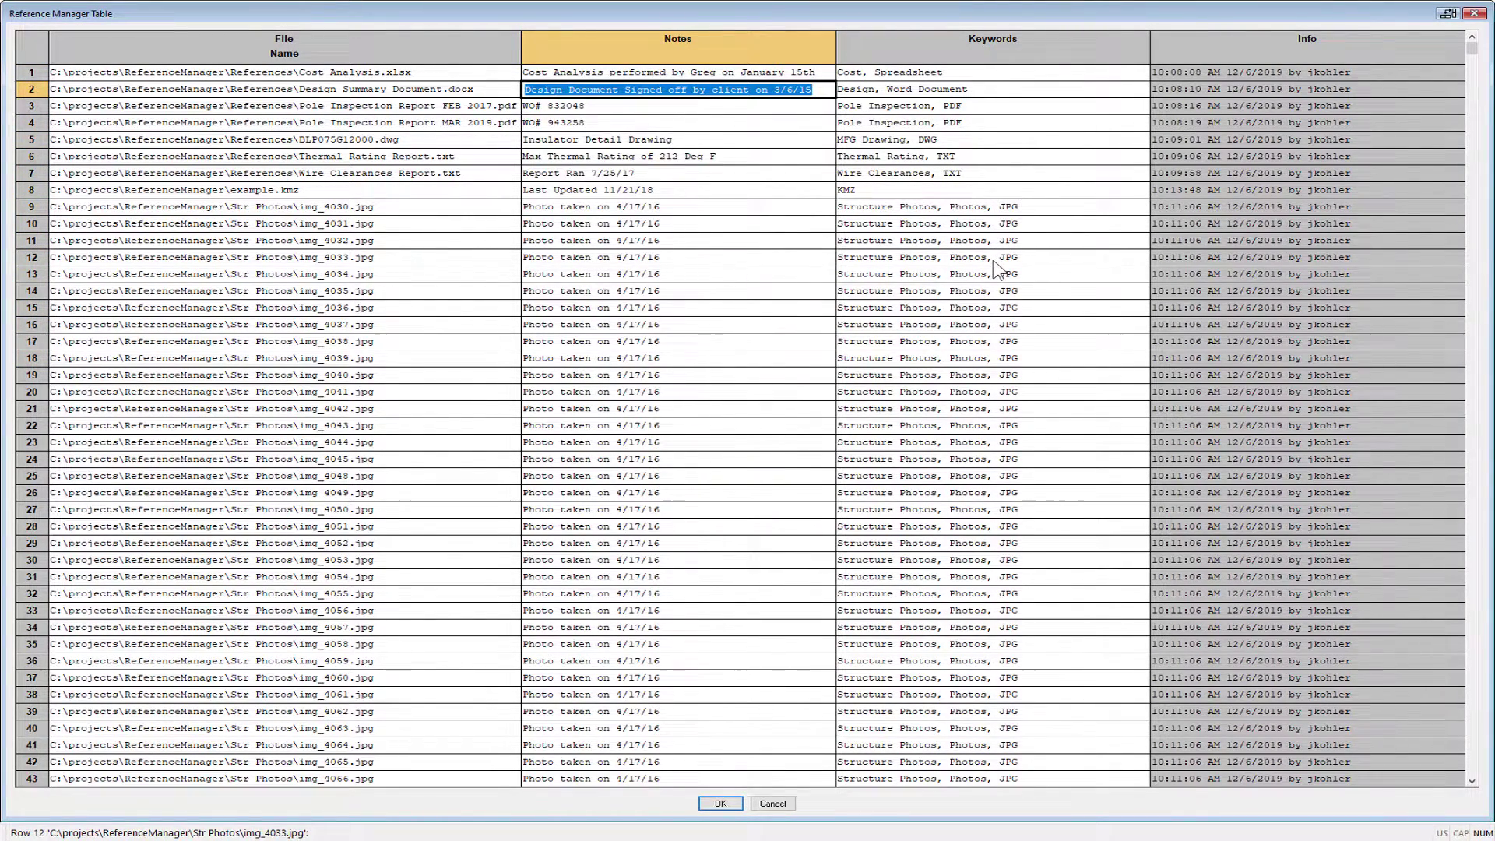
- Edit the Keywords of rows 3, 6, 9 and 10, and row 4's 'Pole Inspection, PDF' keywords
left_click_drag(935, 74, 971, 337)
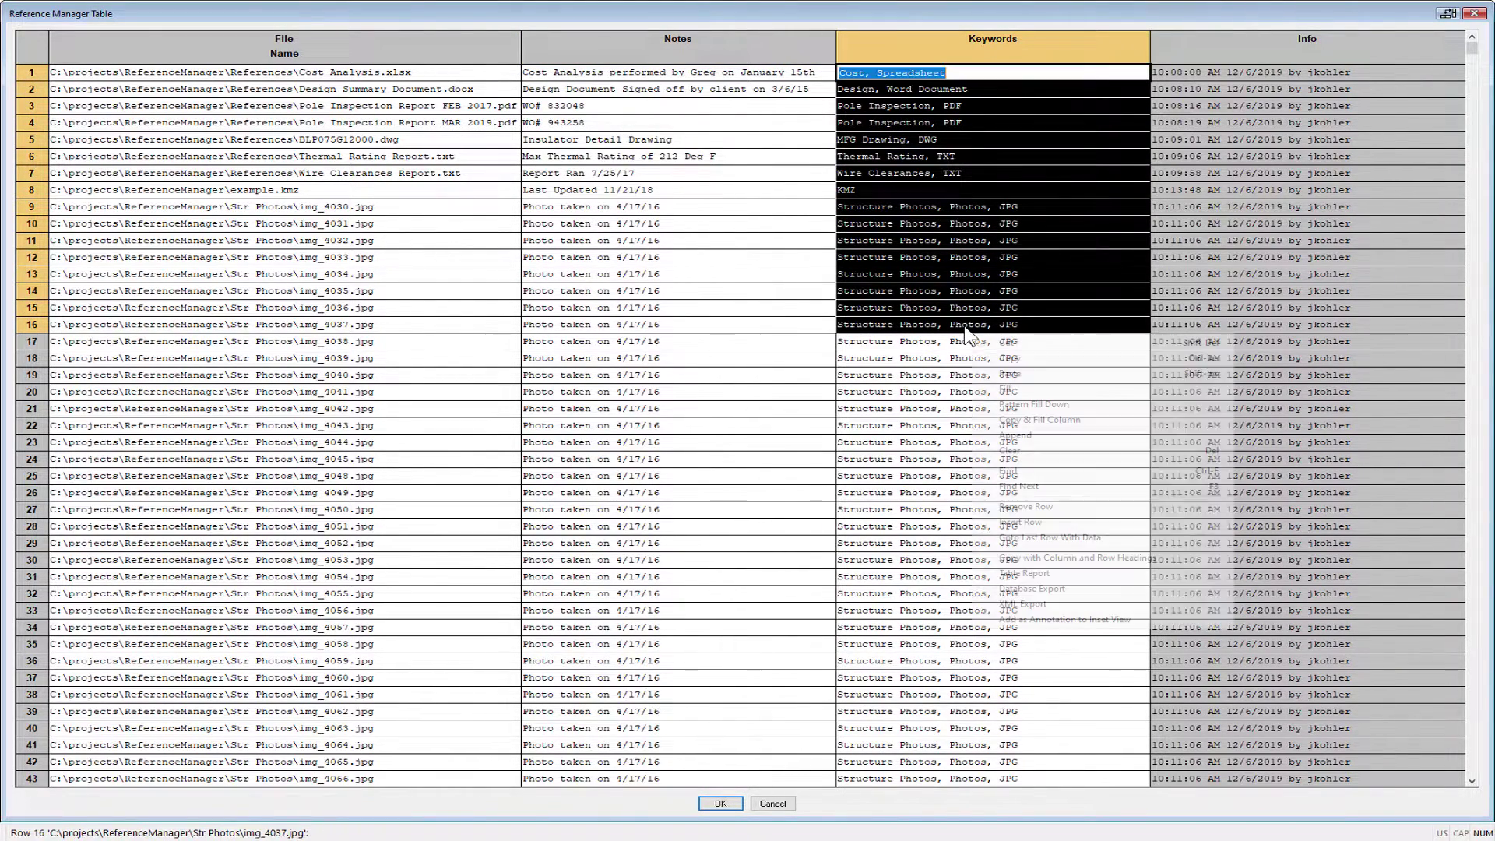
left_click(922, 225)
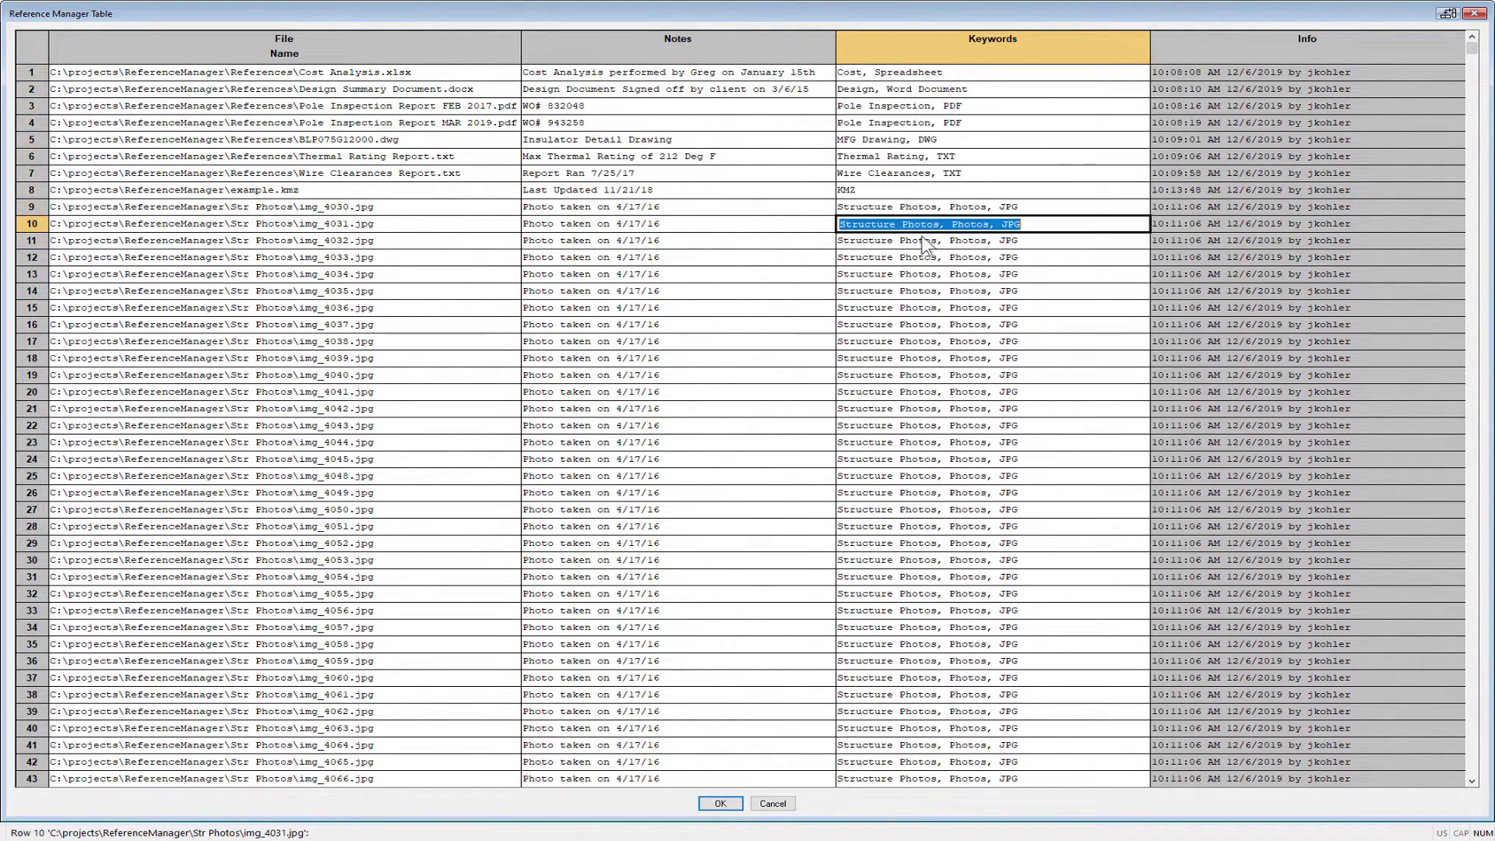
left_click(921, 109)
left_click(925, 157)
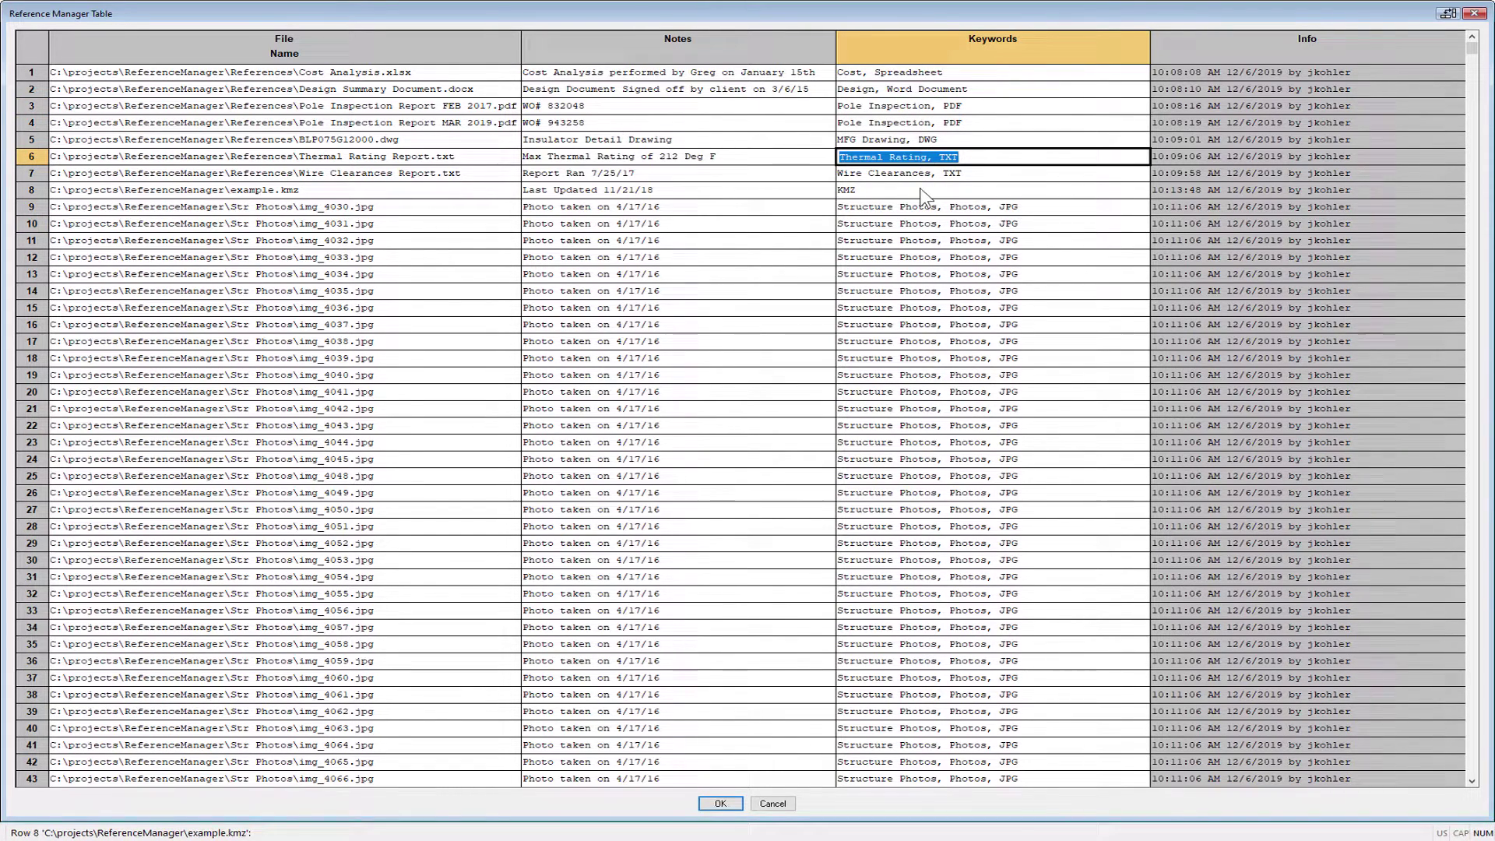
left_click(923, 207)
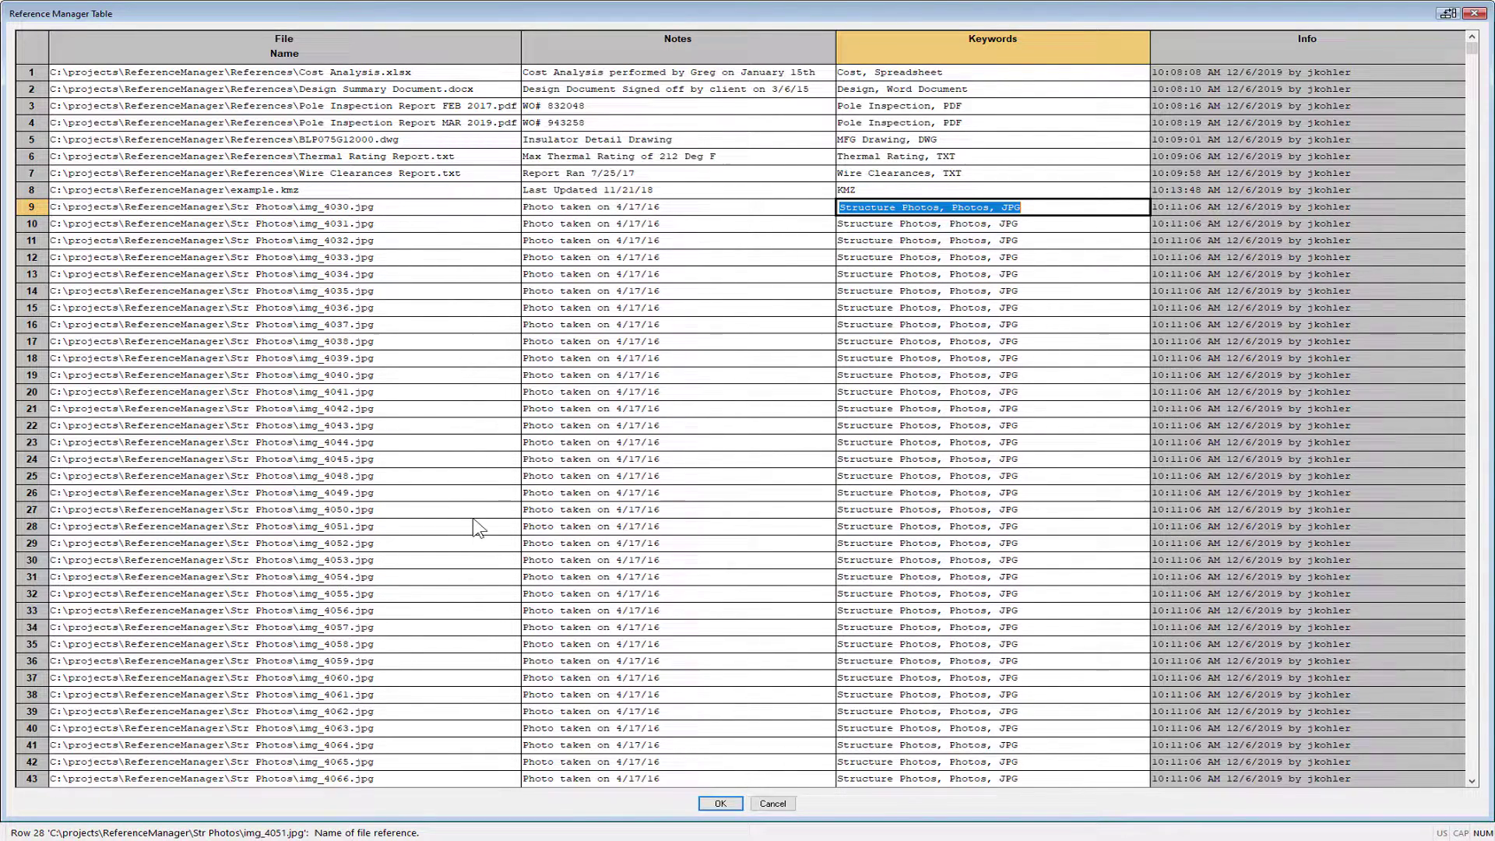
scroll(477, 523, "down", 2)
scroll(477, 523, "down", 2)
scroll(477, 523, "up", 5)
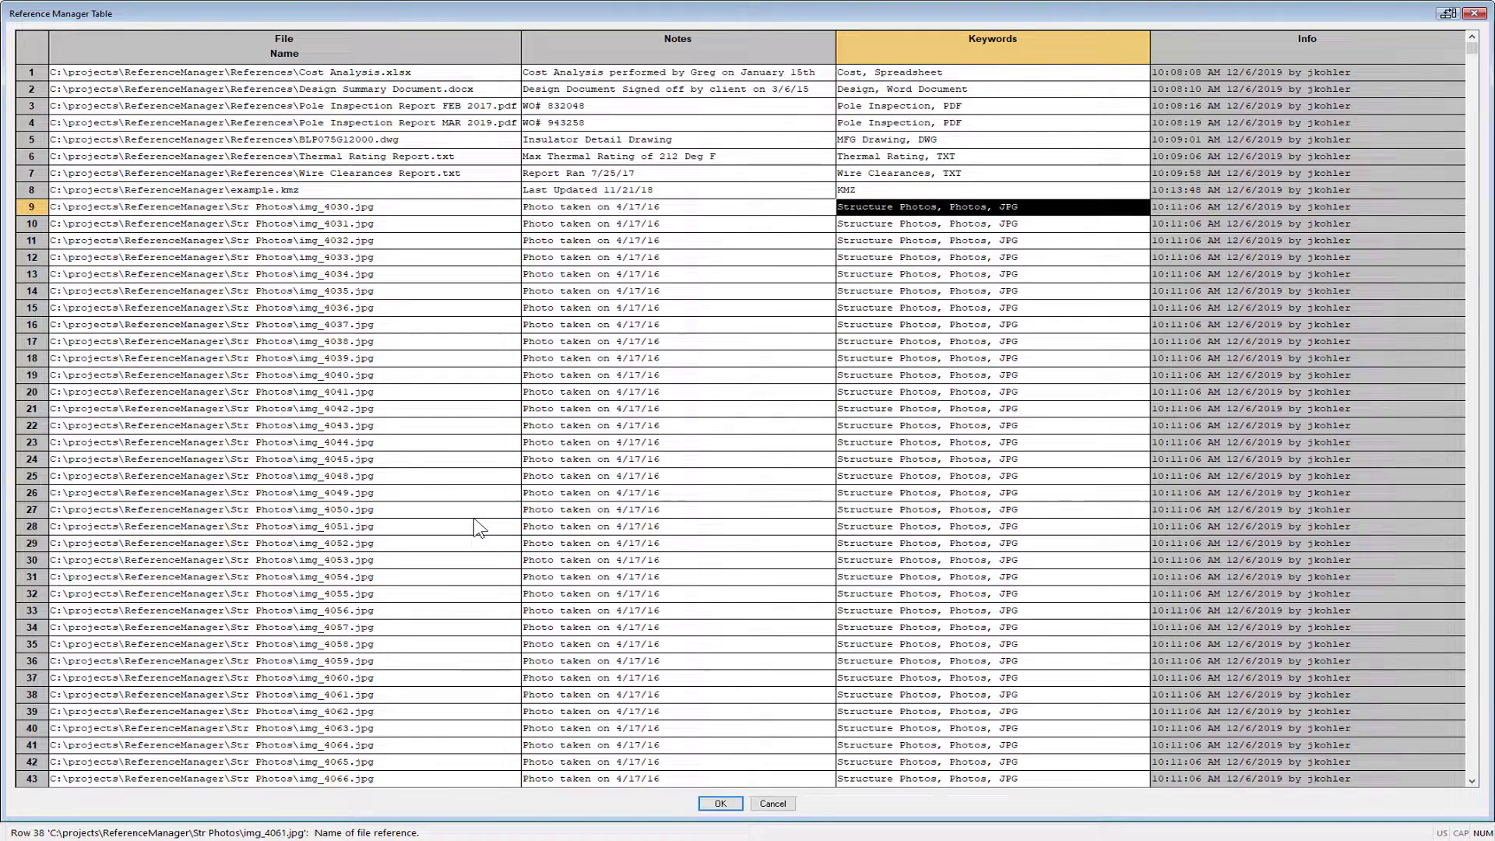
double_click(907, 123)
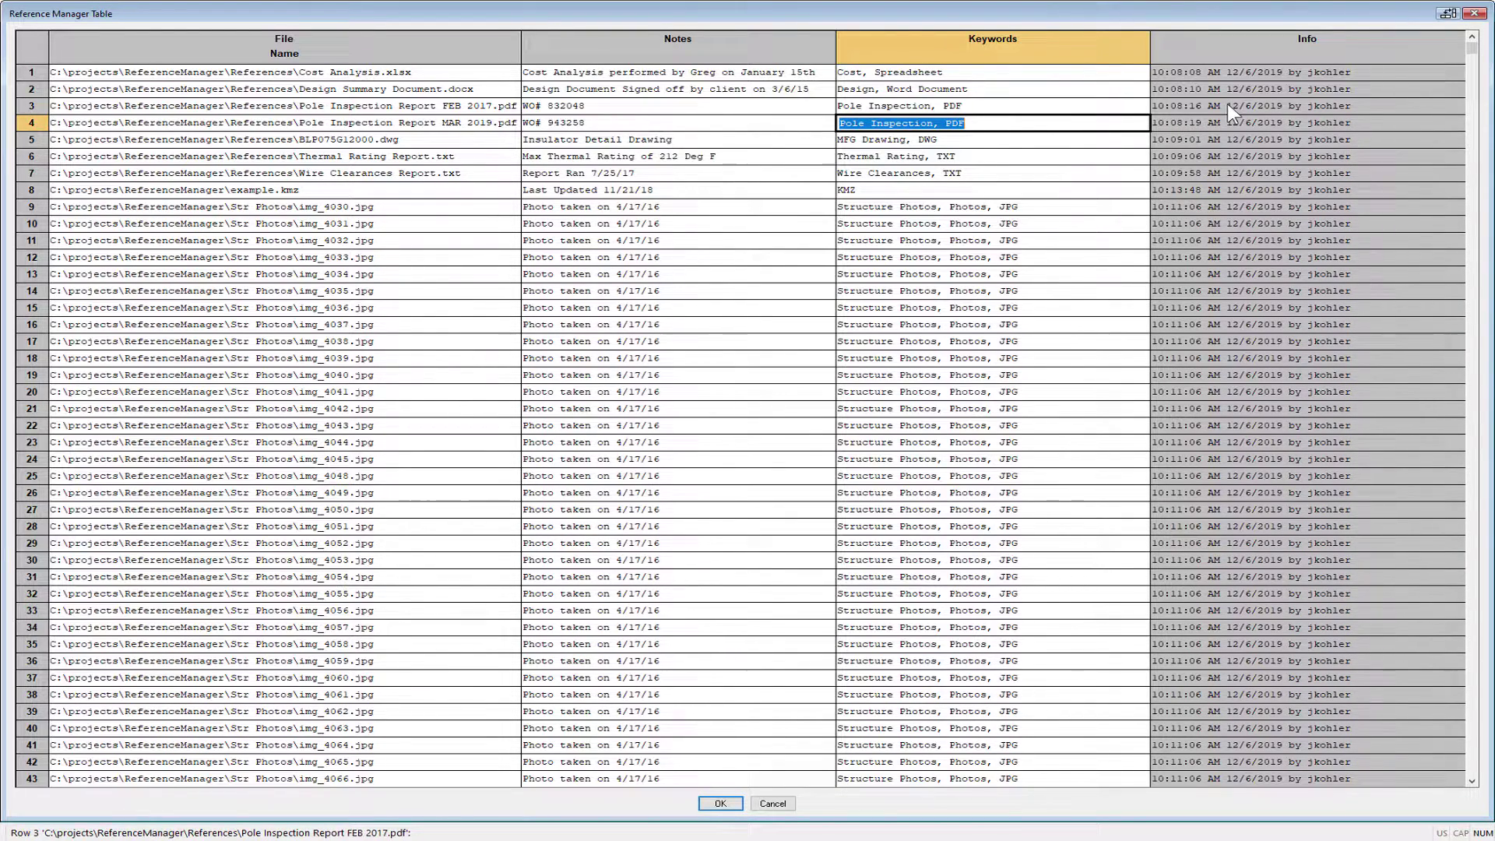
- Select the Info cells of rows 2 to 17, then cancel the table without applying changes
left_click_drag(1214, 106, 1244, 352)
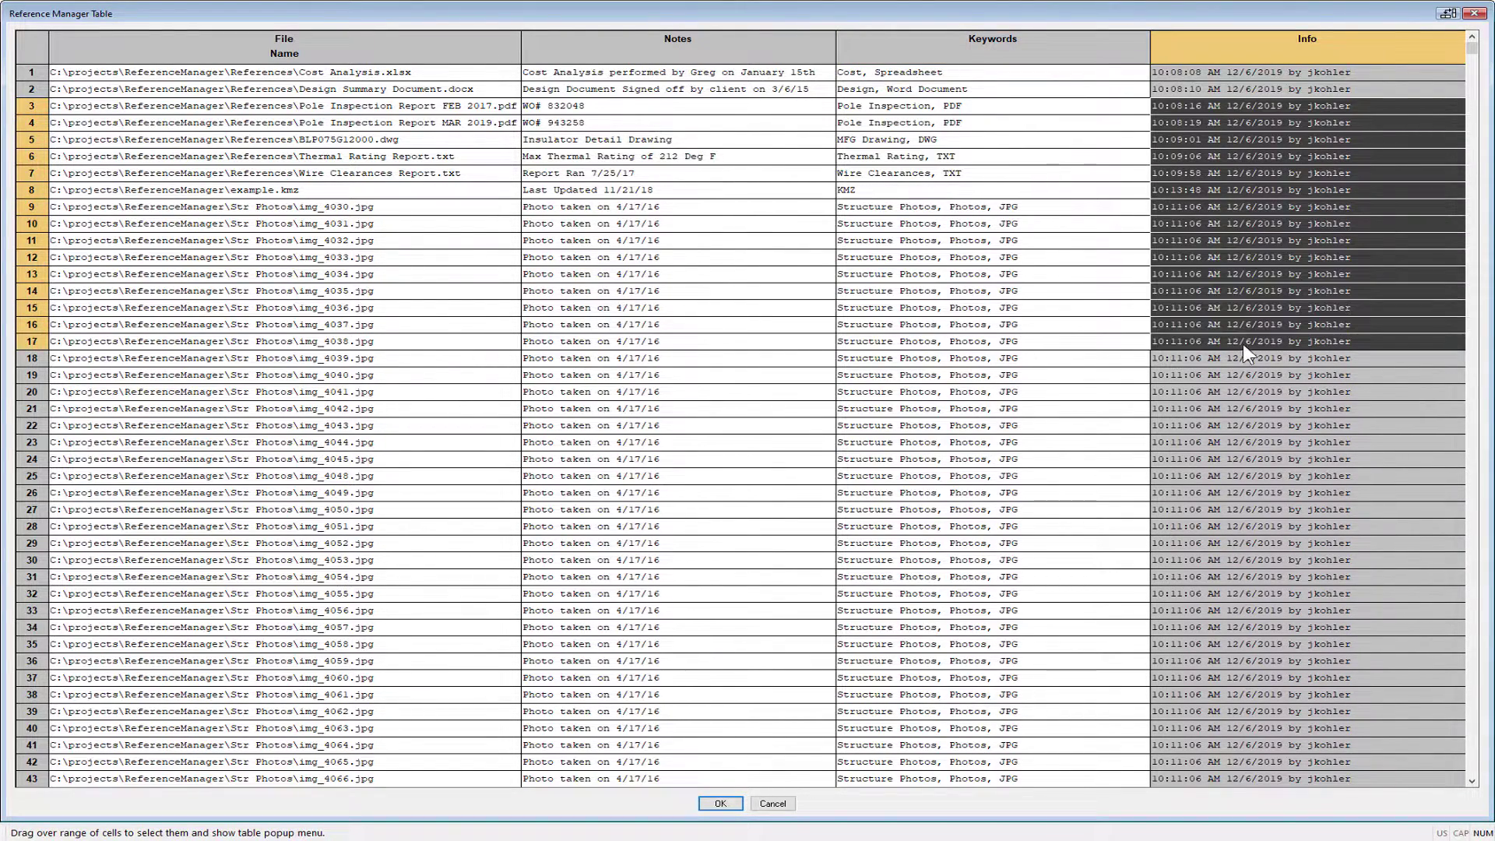
left_click(1219, 240)
left_click(1221, 155)
left_click(1221, 91)
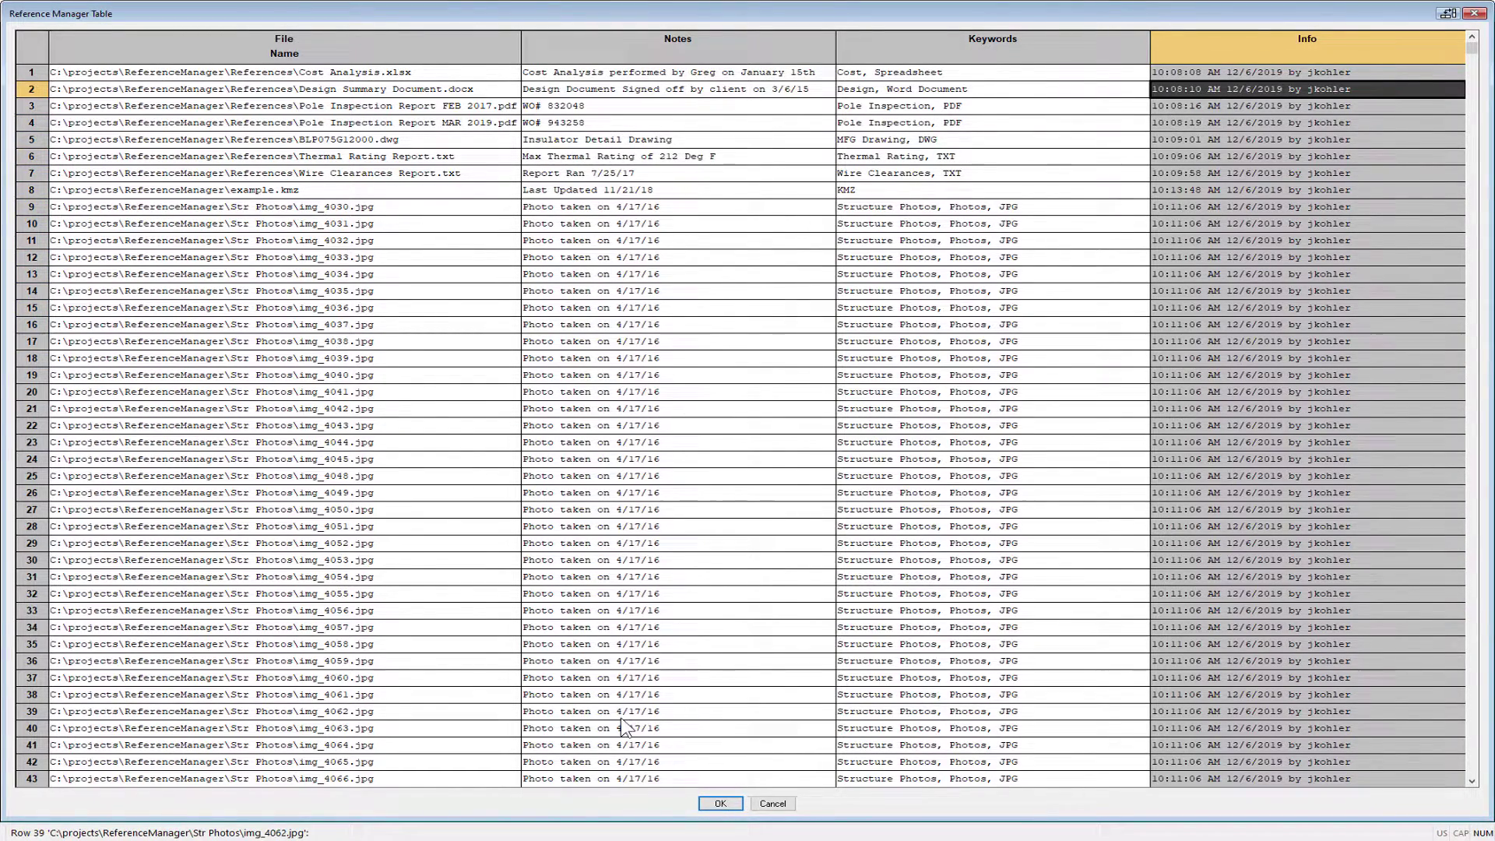
left_click(770, 804)
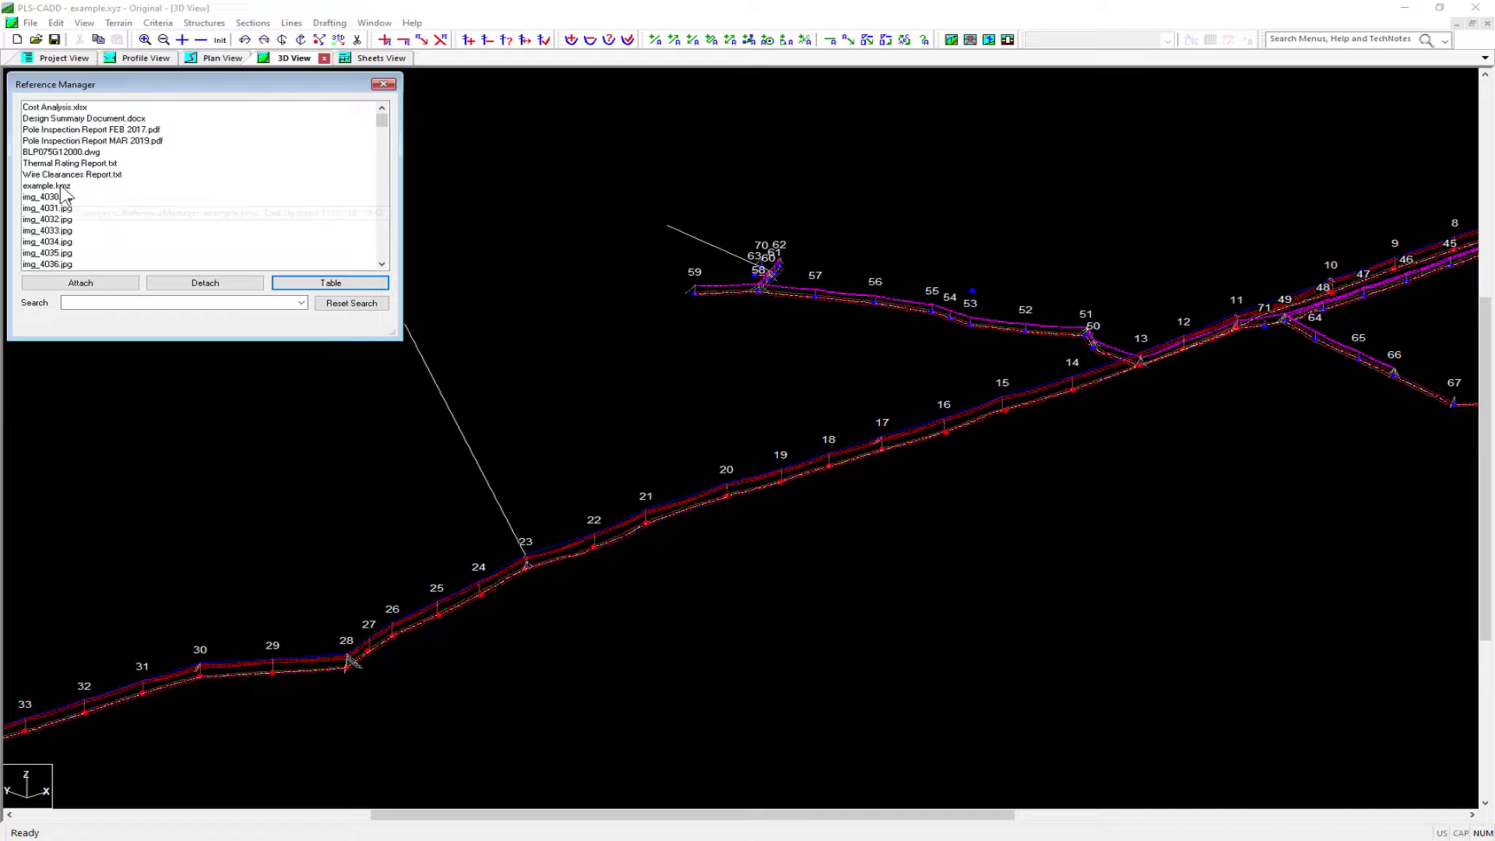
left_click(301, 303)
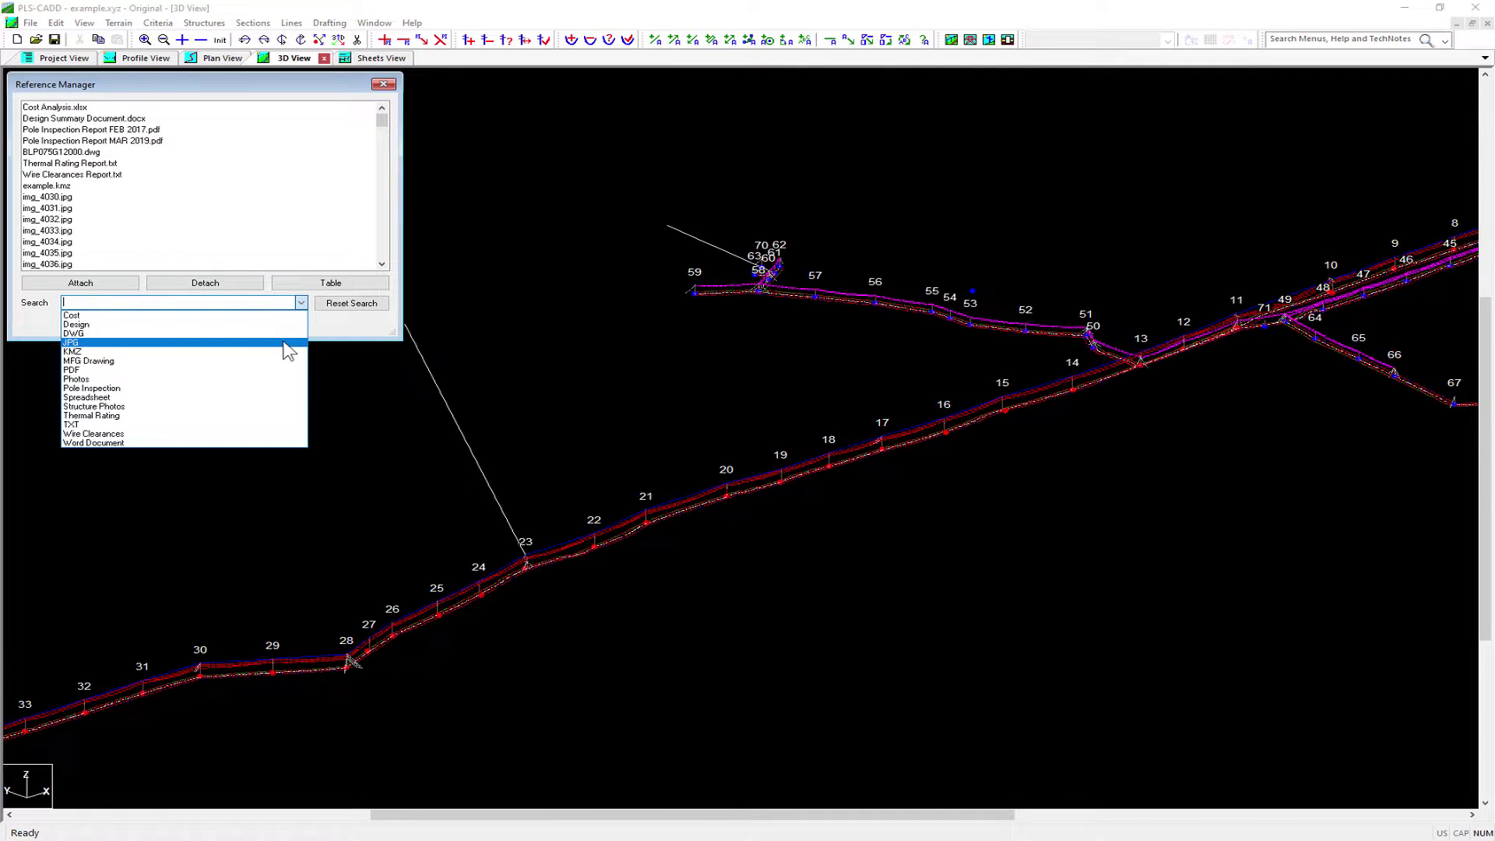
left_click(284, 342)
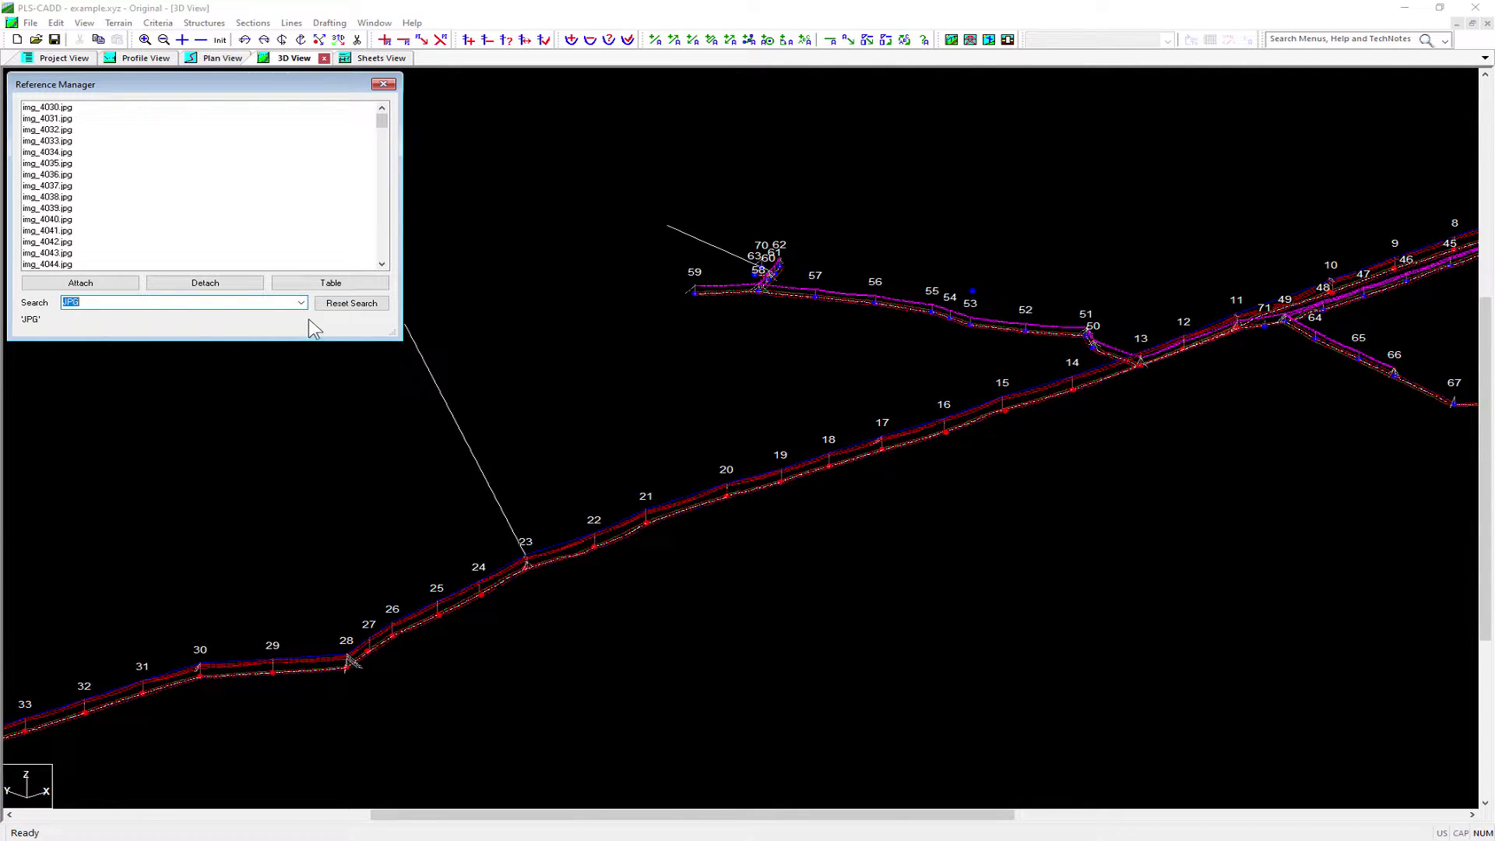
left_click(351, 303)
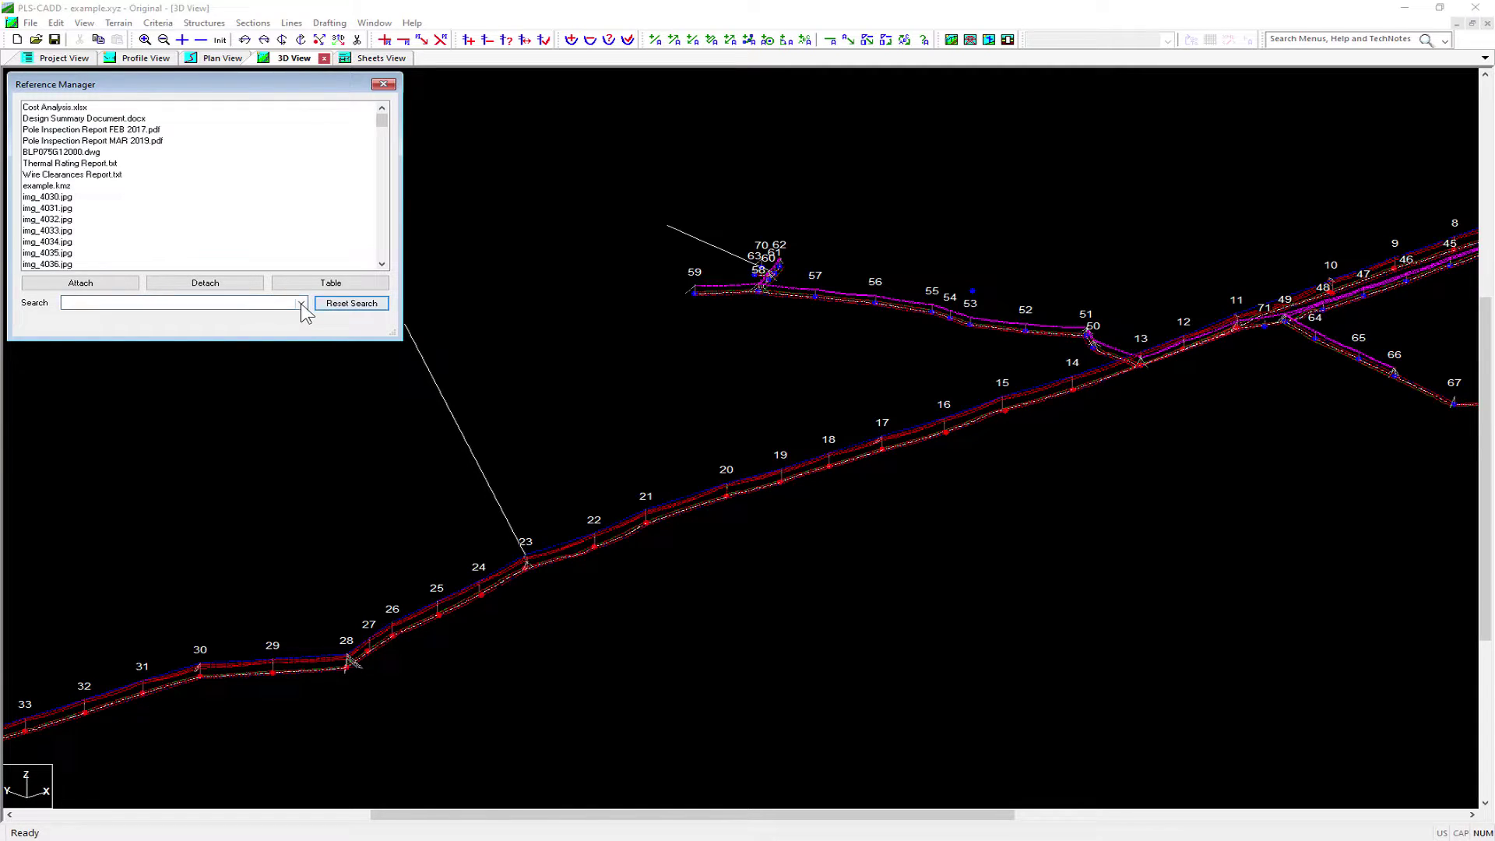
left_click(301, 303)
left_click(257, 361)
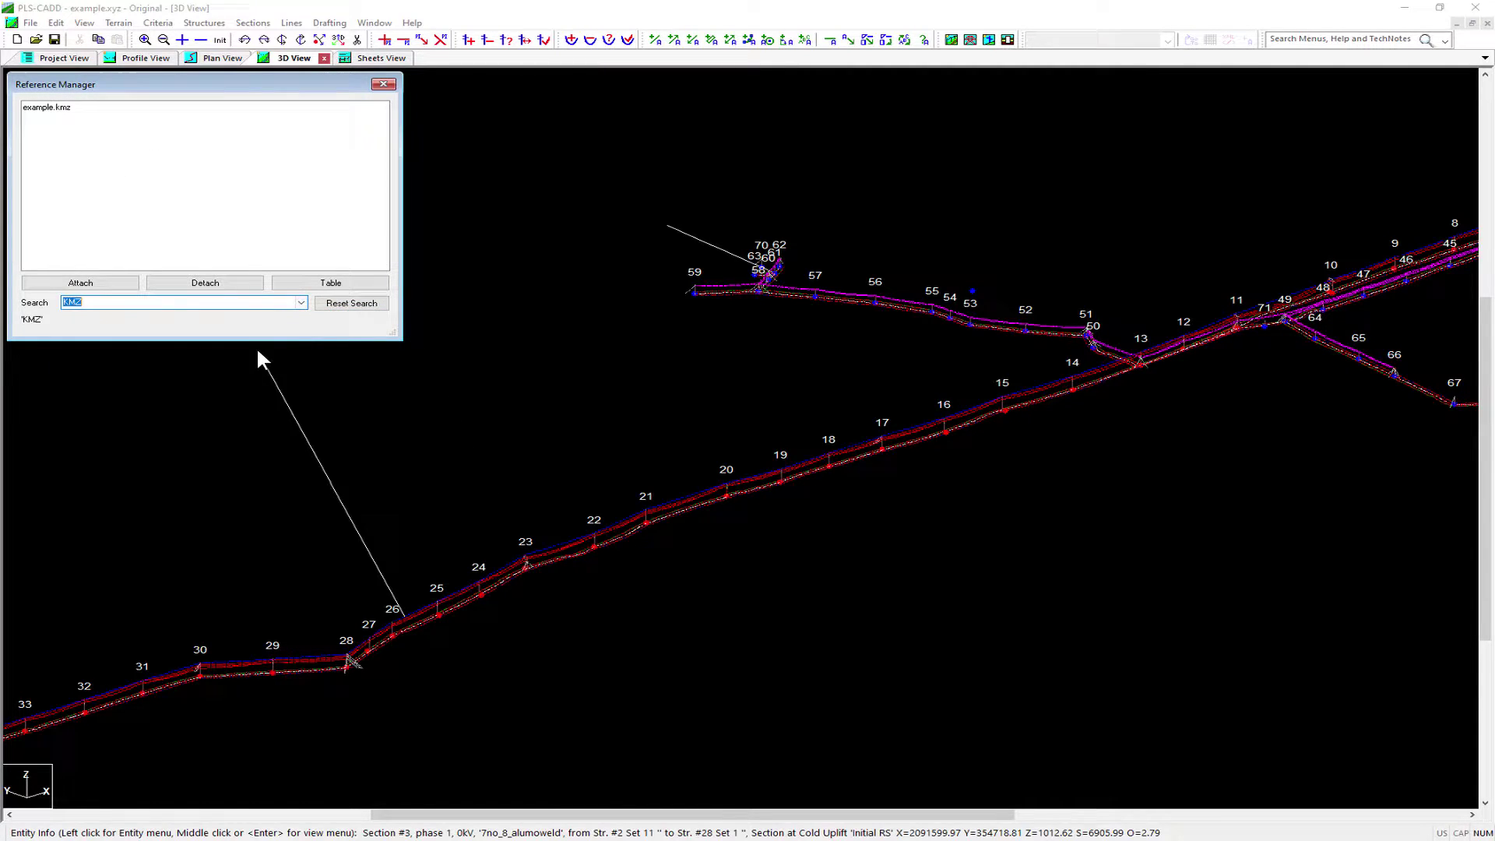
left_click(342, 305)
left_click(301, 302)
left_click(293, 325)
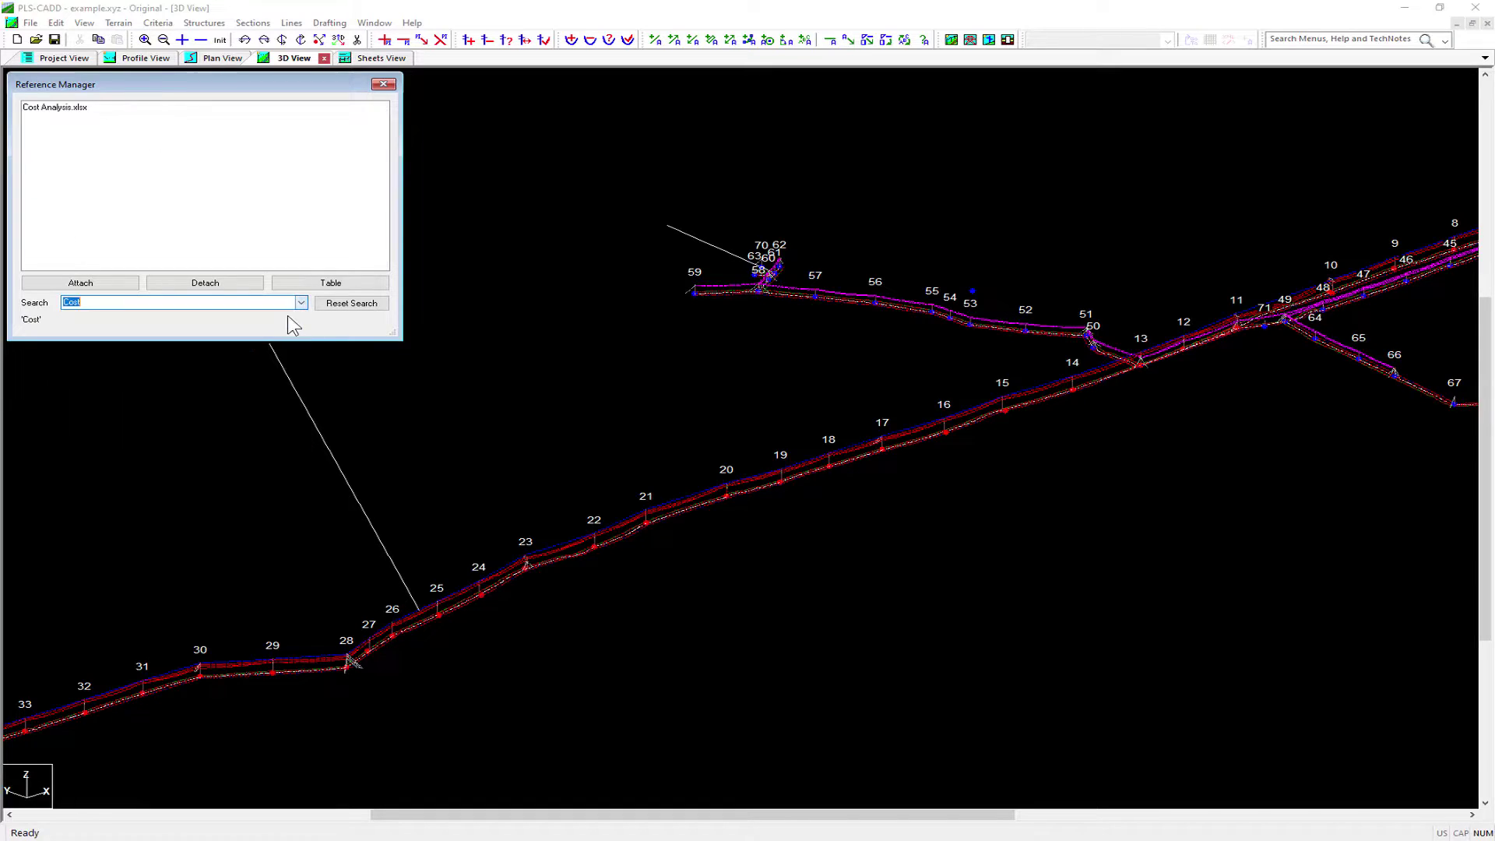
left_click(344, 308)
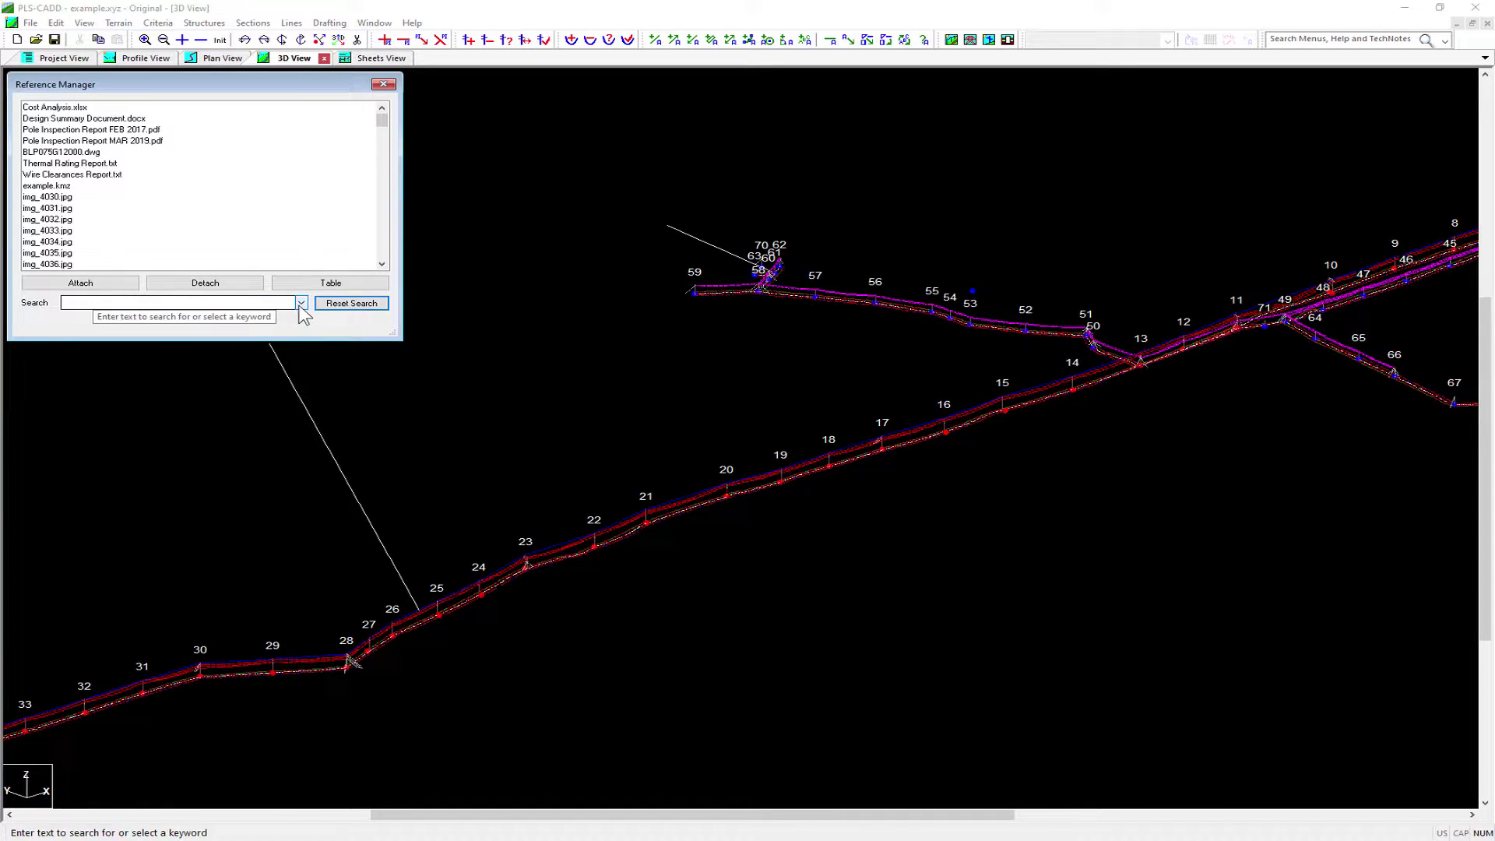
left_click(300, 302)
left_click(277, 379)
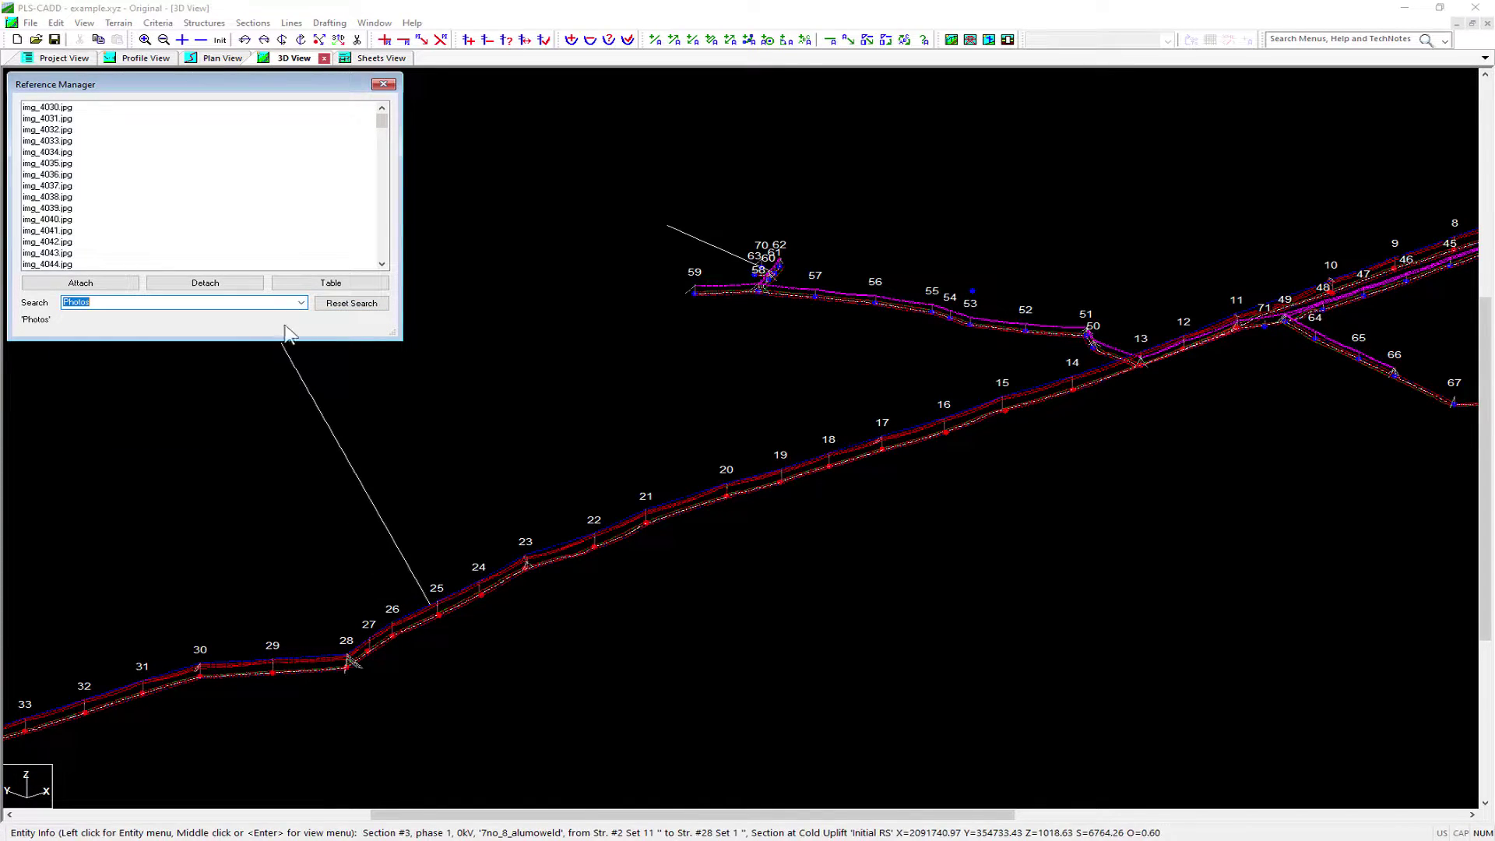
left_click(300, 303)
left_click(279, 362)
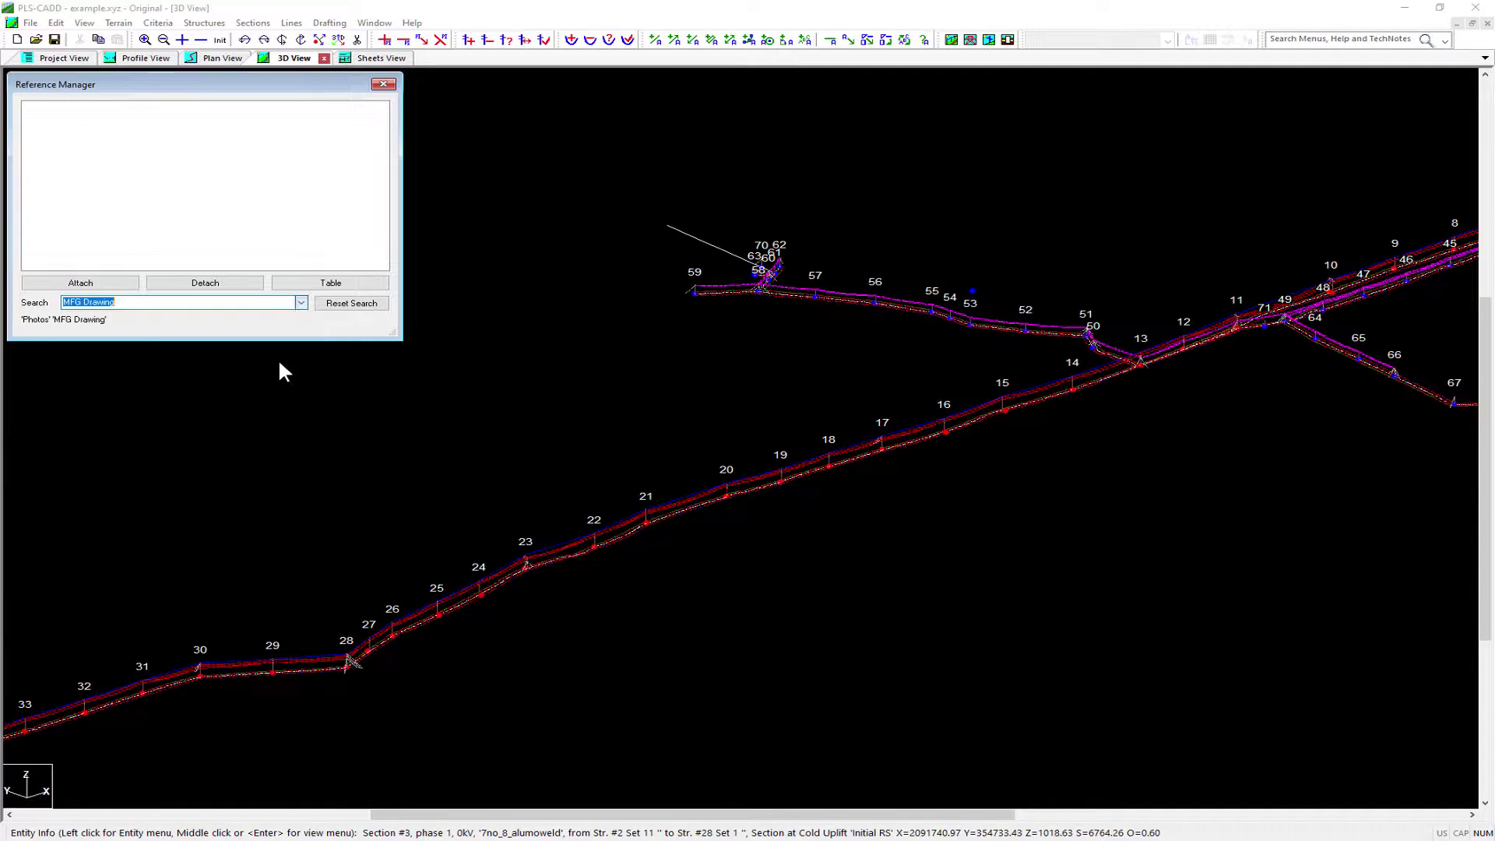
left_click(352, 302)
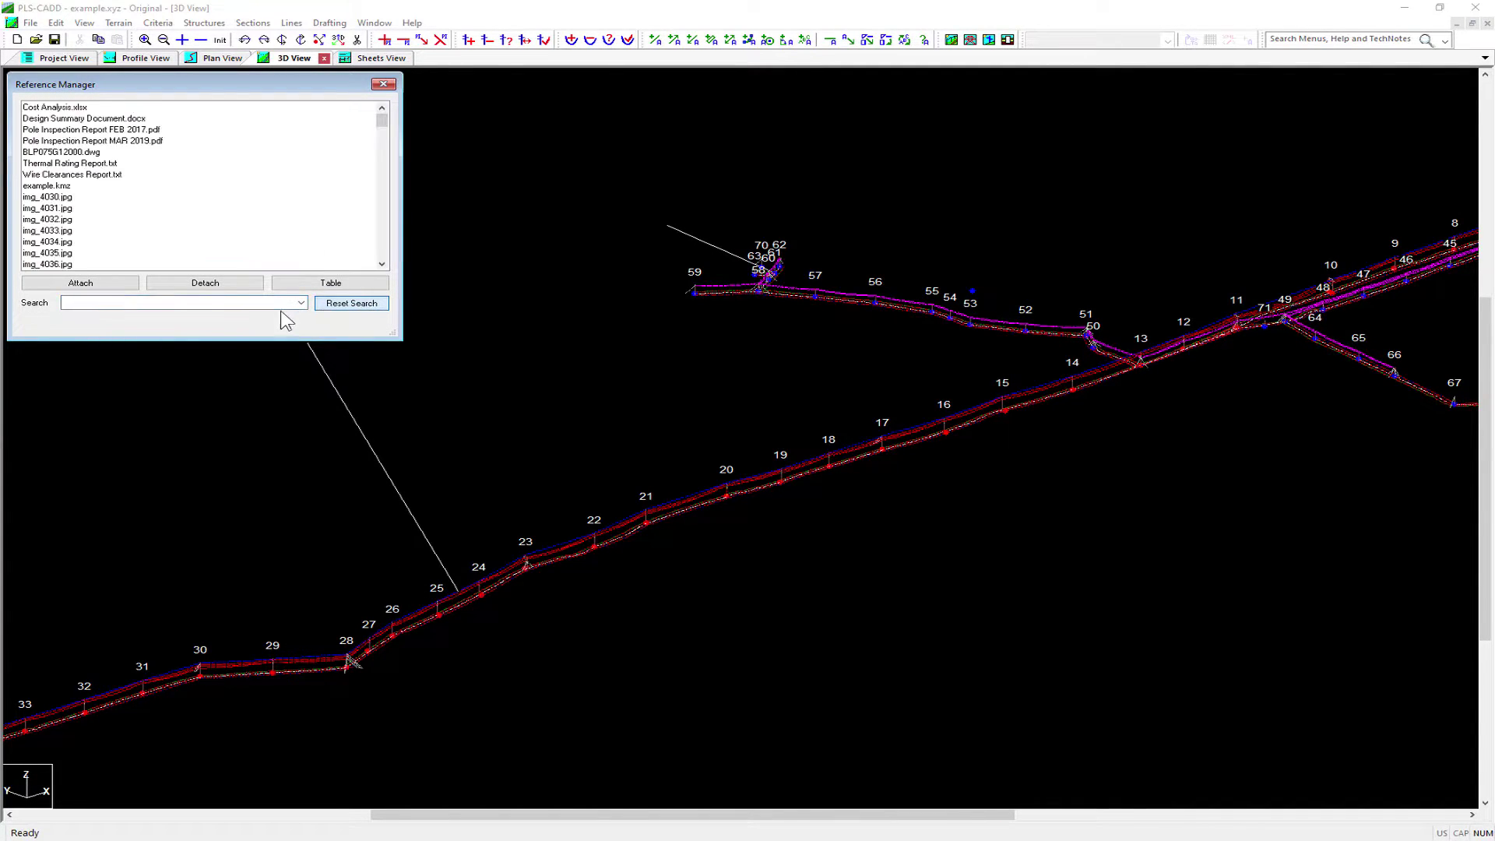
left_click(257, 306)
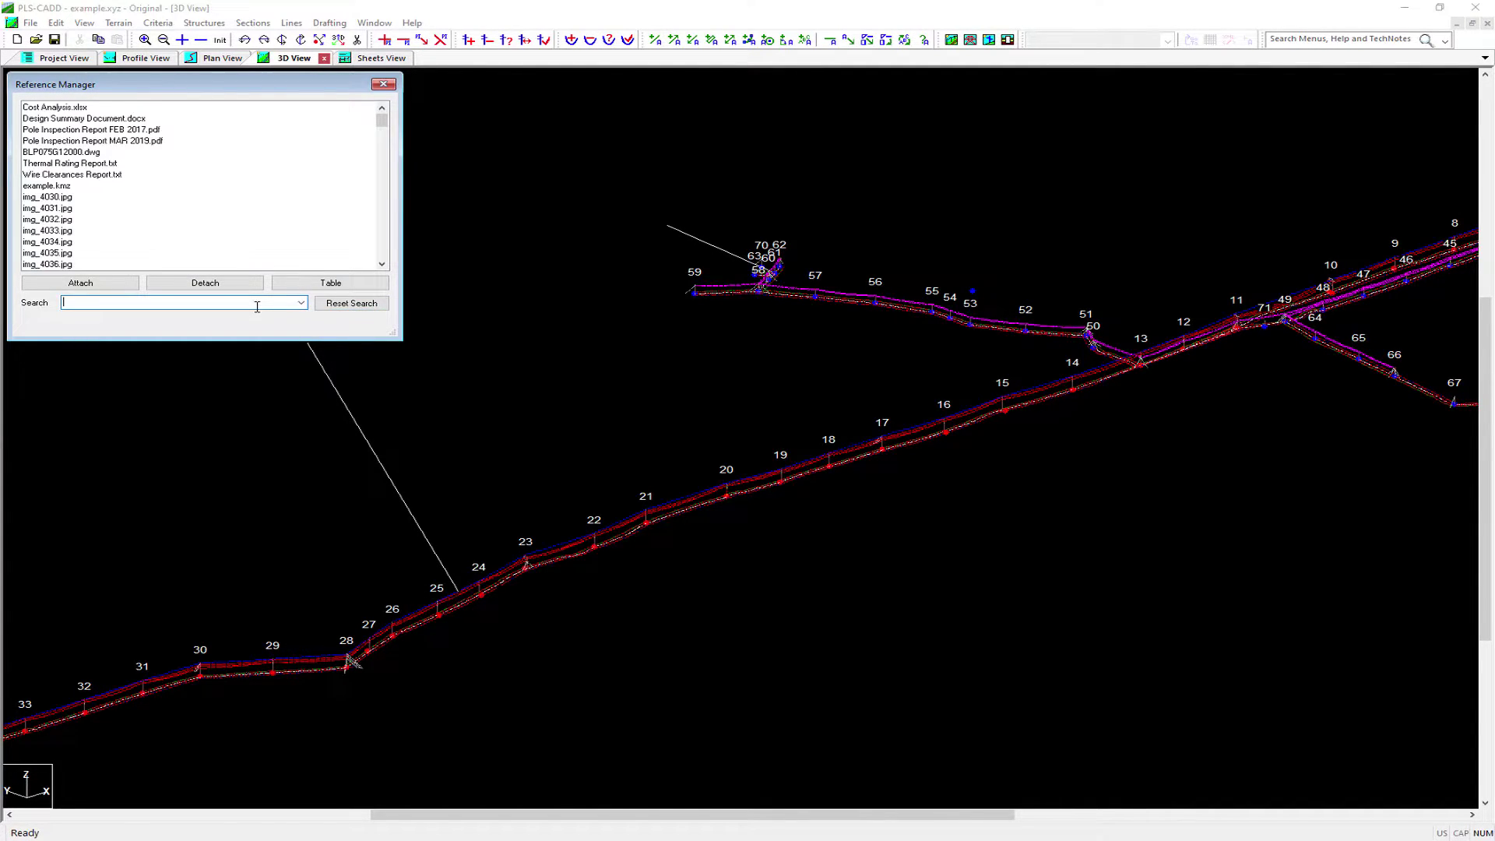
left_click(330, 304)
left_click(300, 302)
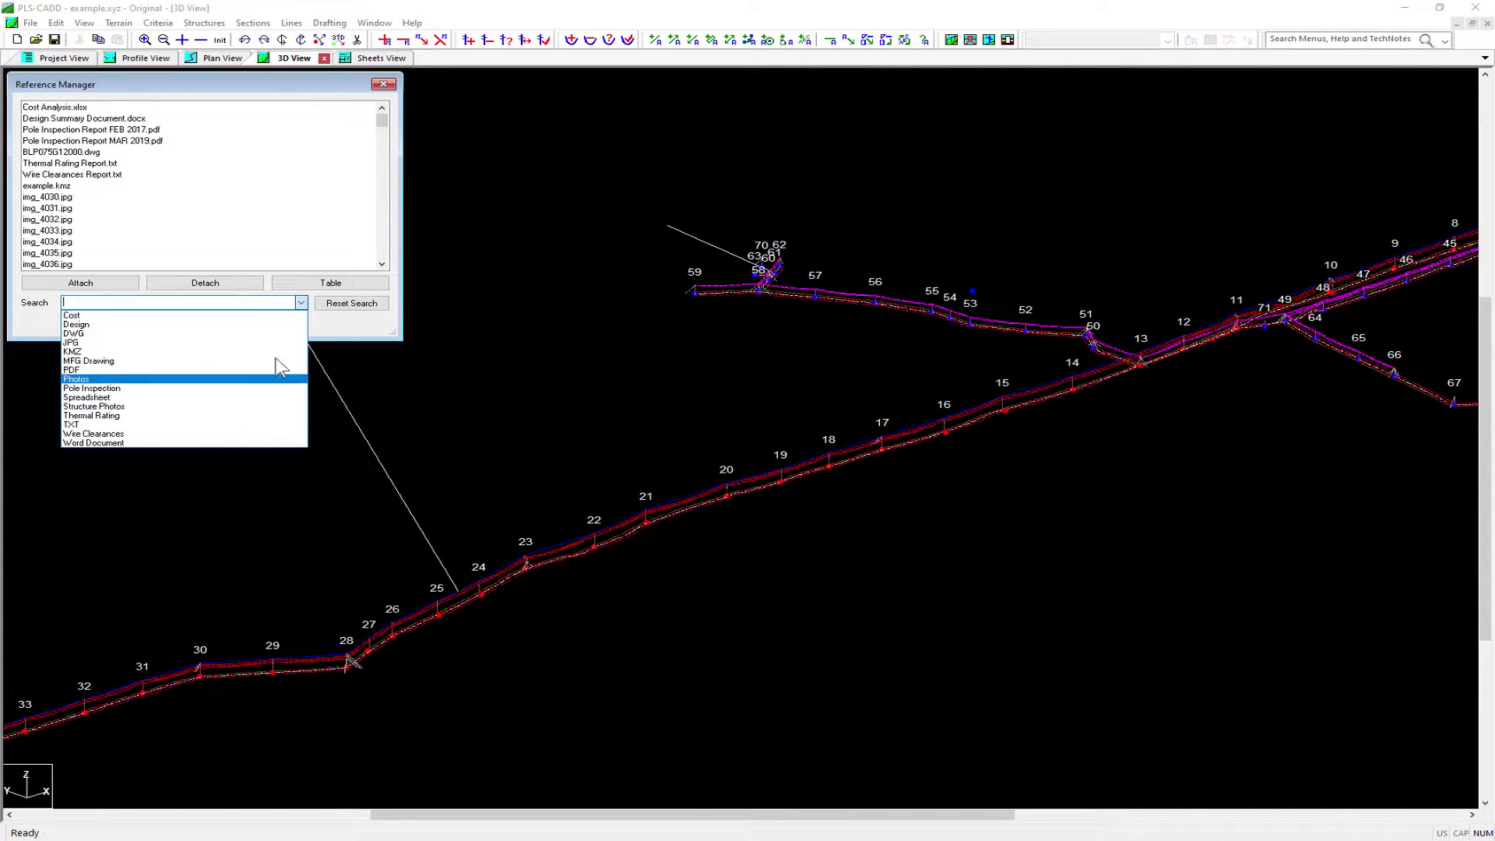
left_click(285, 305)
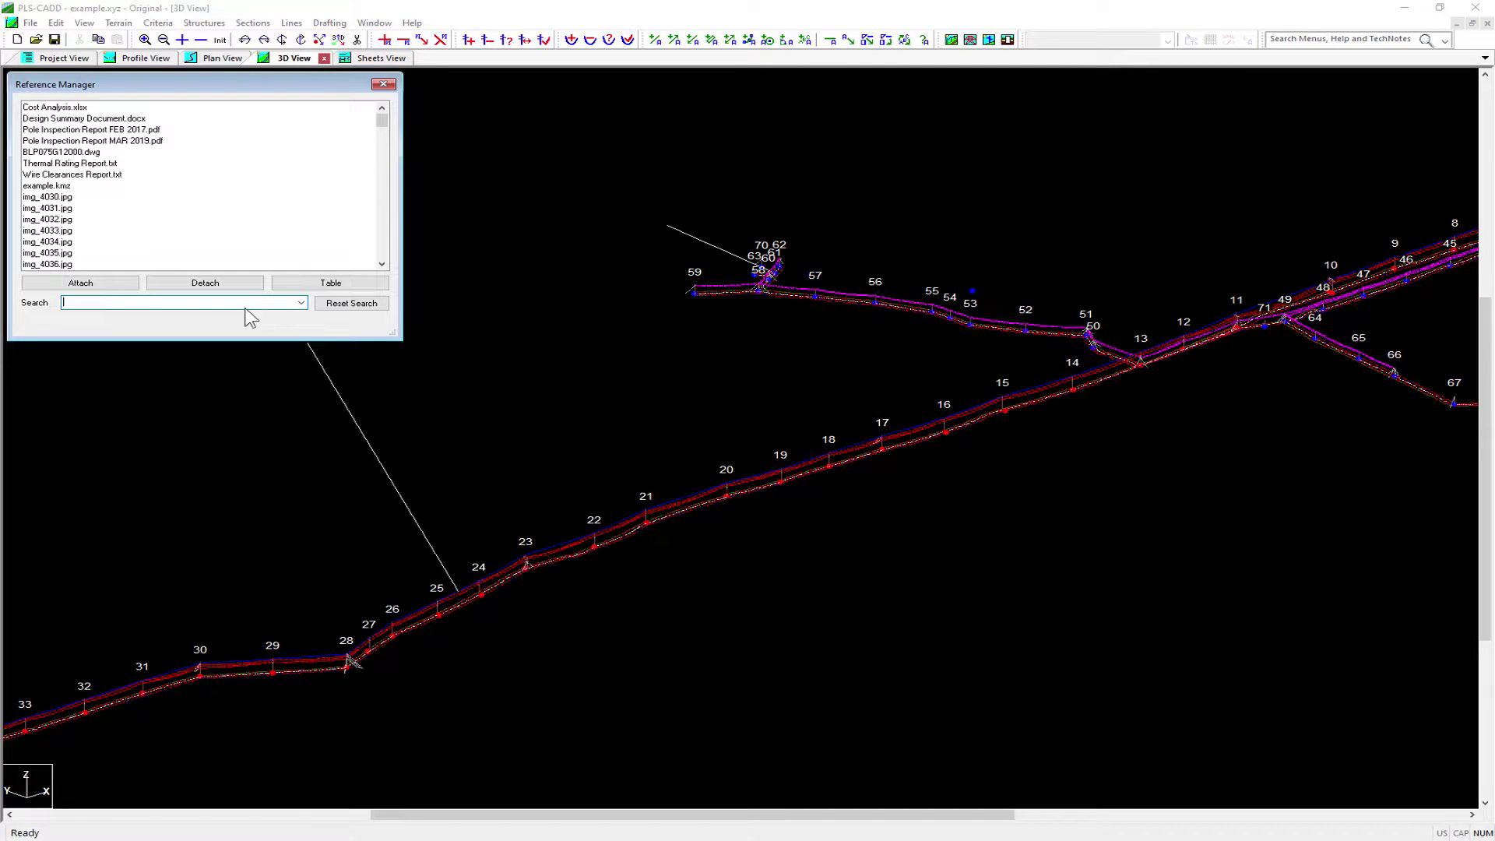
type("pole")
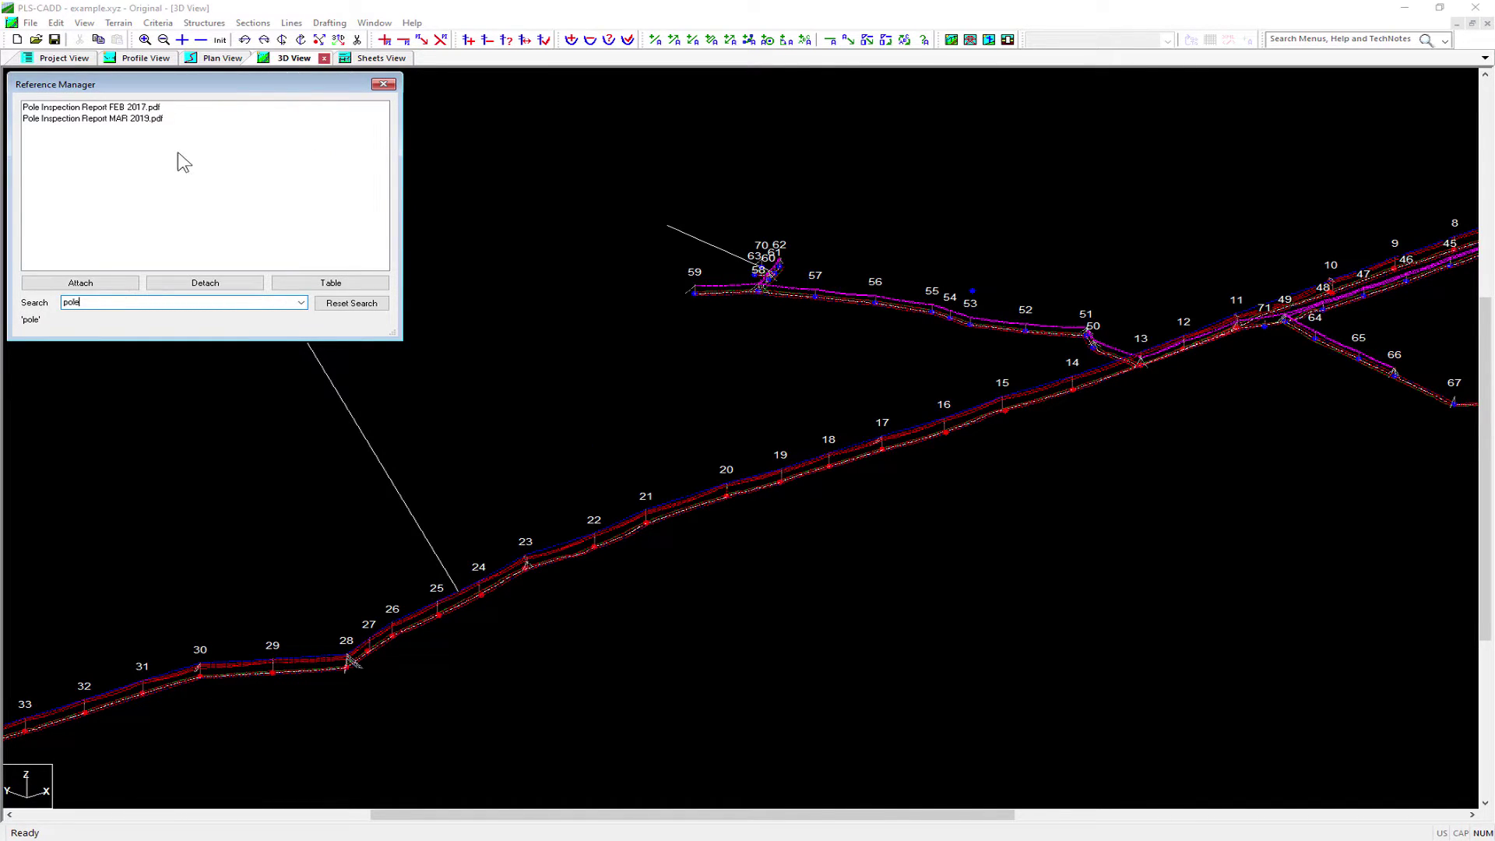
left_click(113, 109)
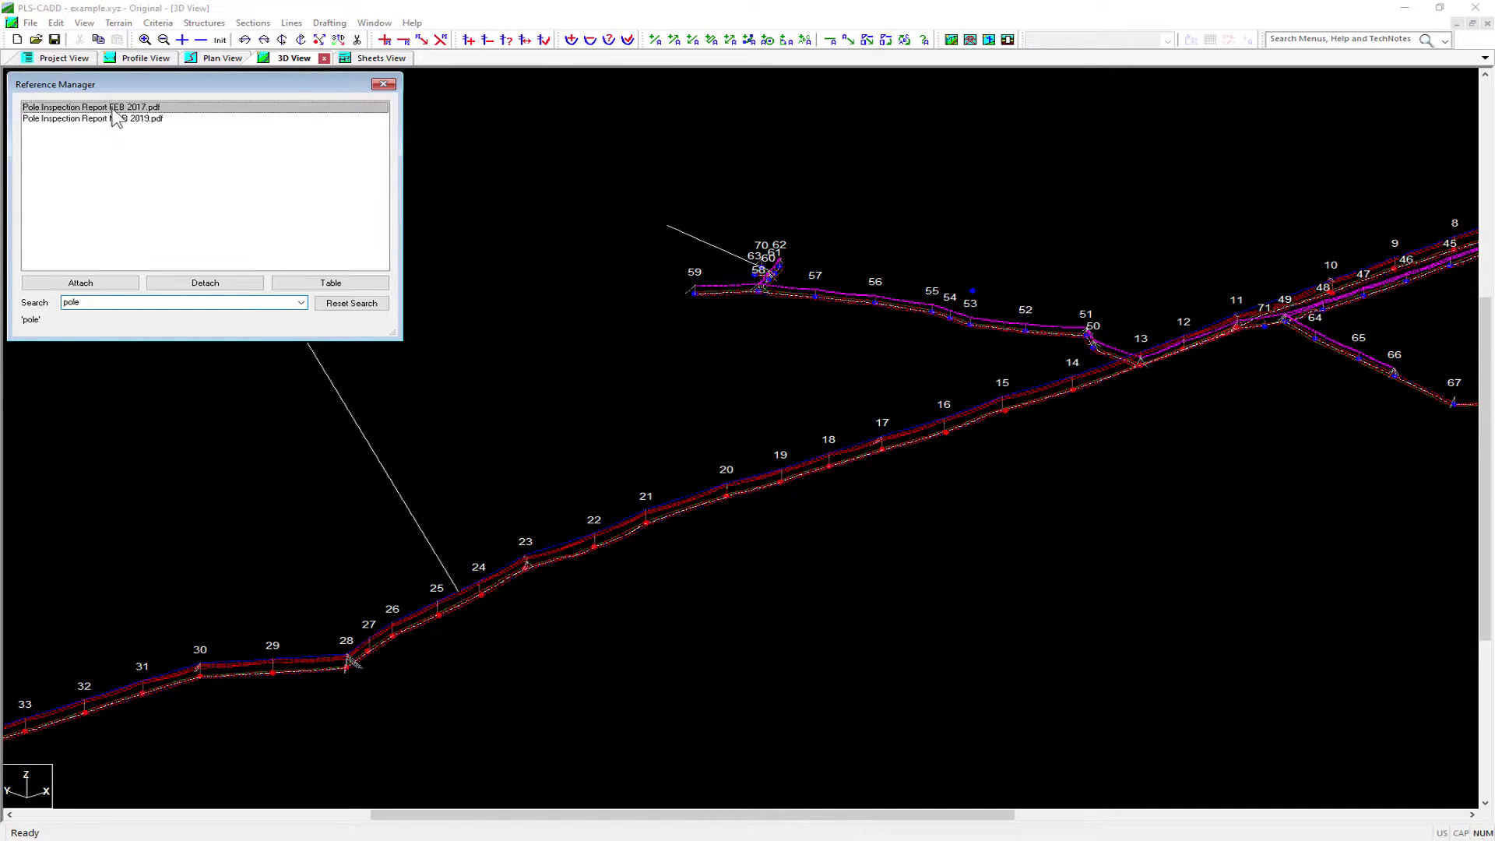
double_click(114, 109)
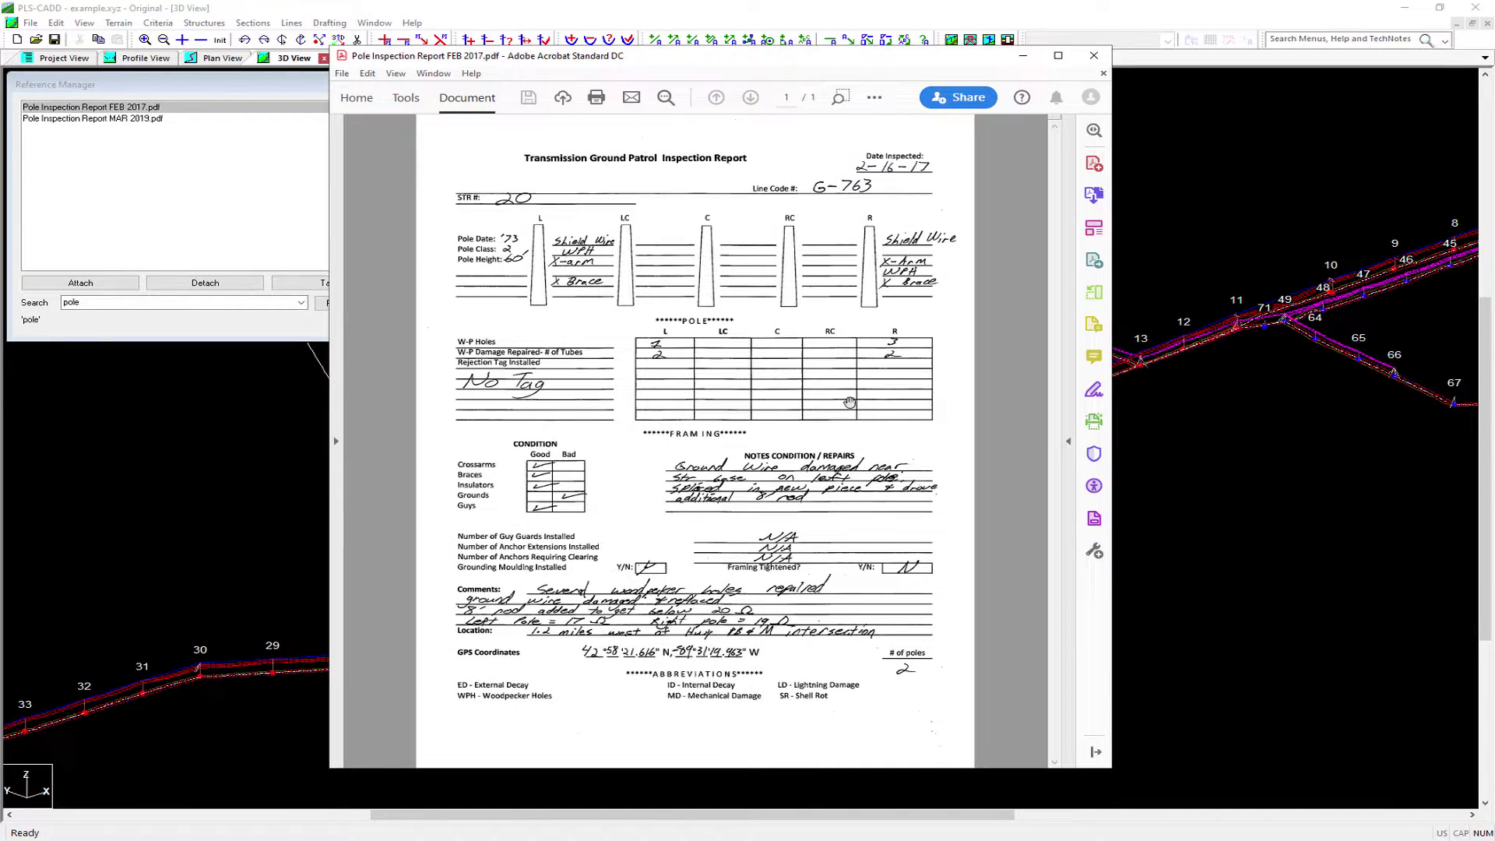
left_click(1094, 56)
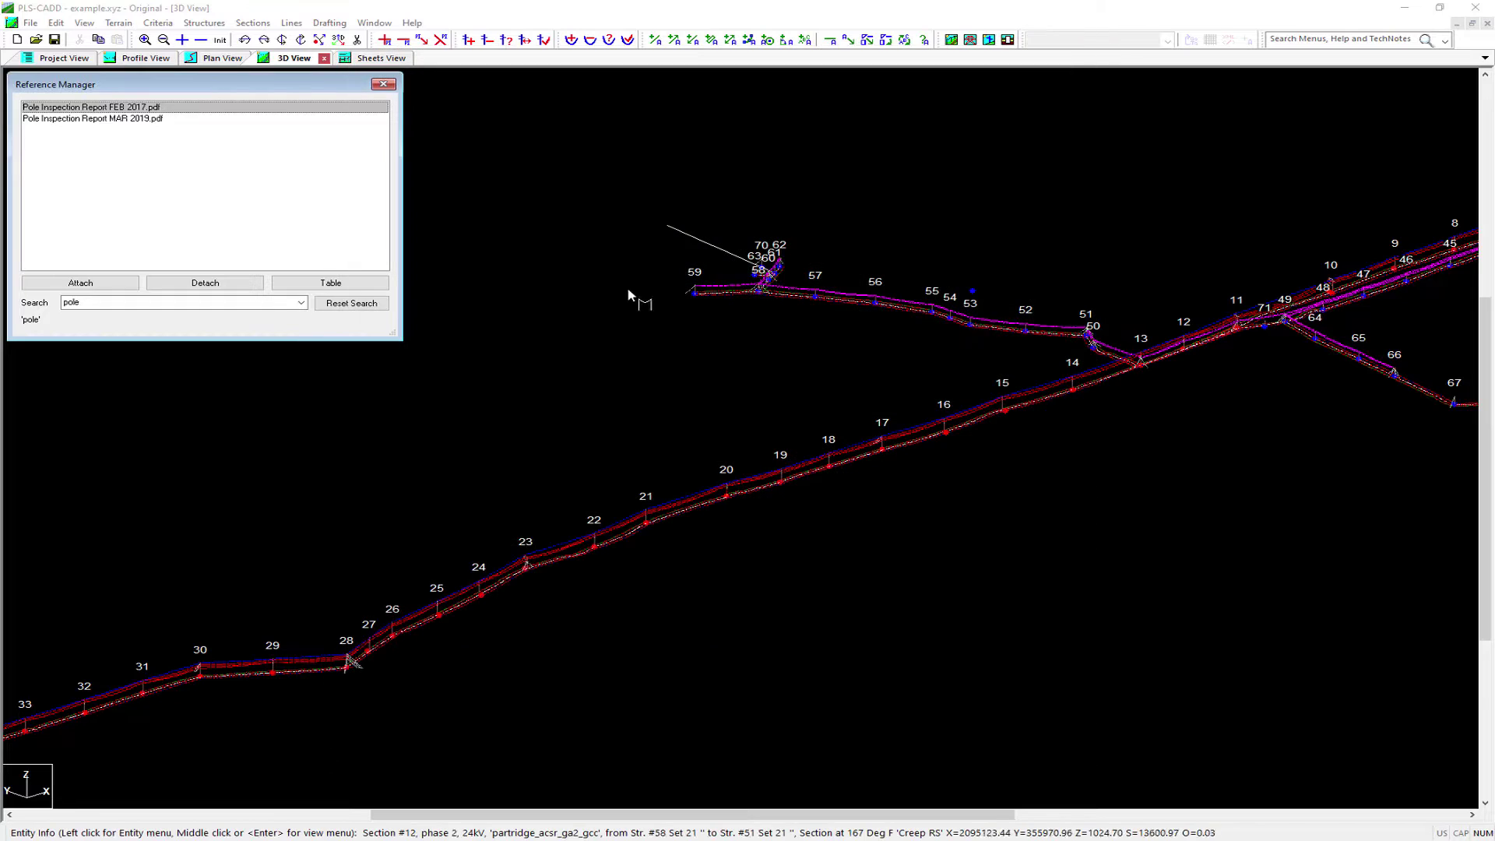
left_click(354, 303)
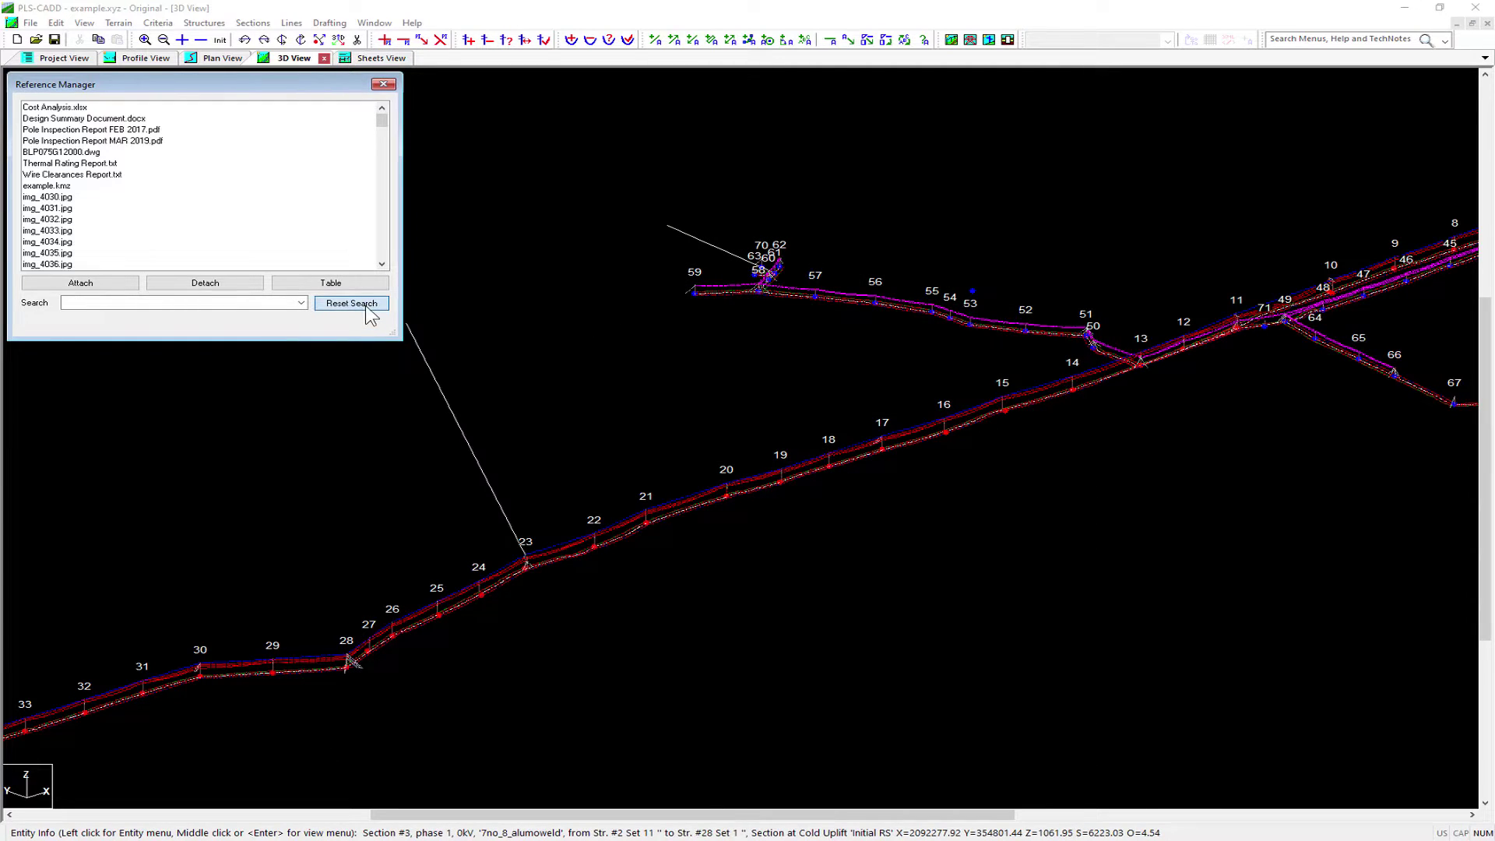
left_click(47, 164)
double_click(48, 166)
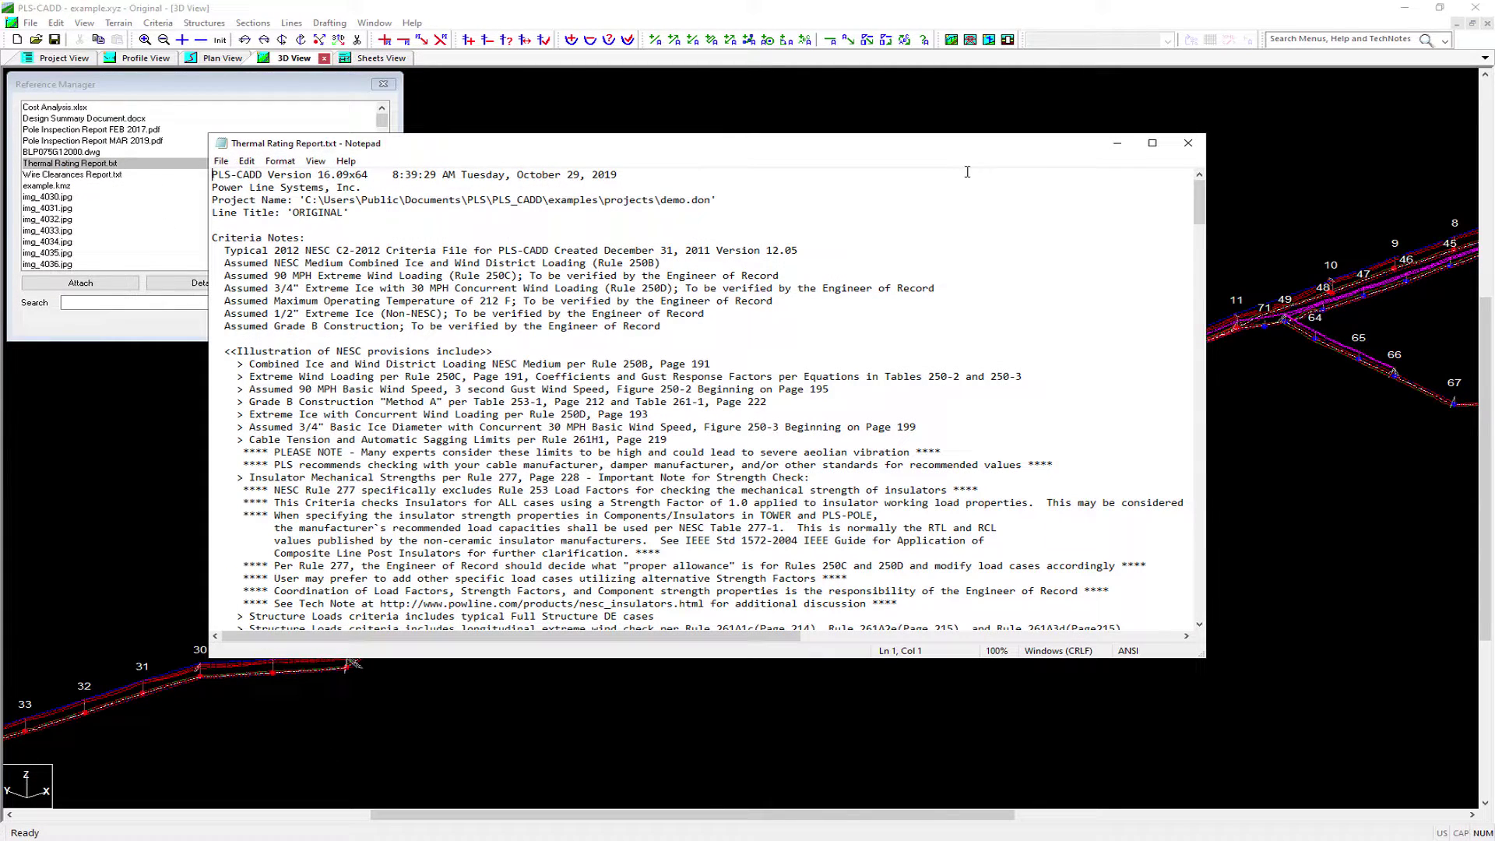
left_click(1187, 143)
double_click(69, 186)
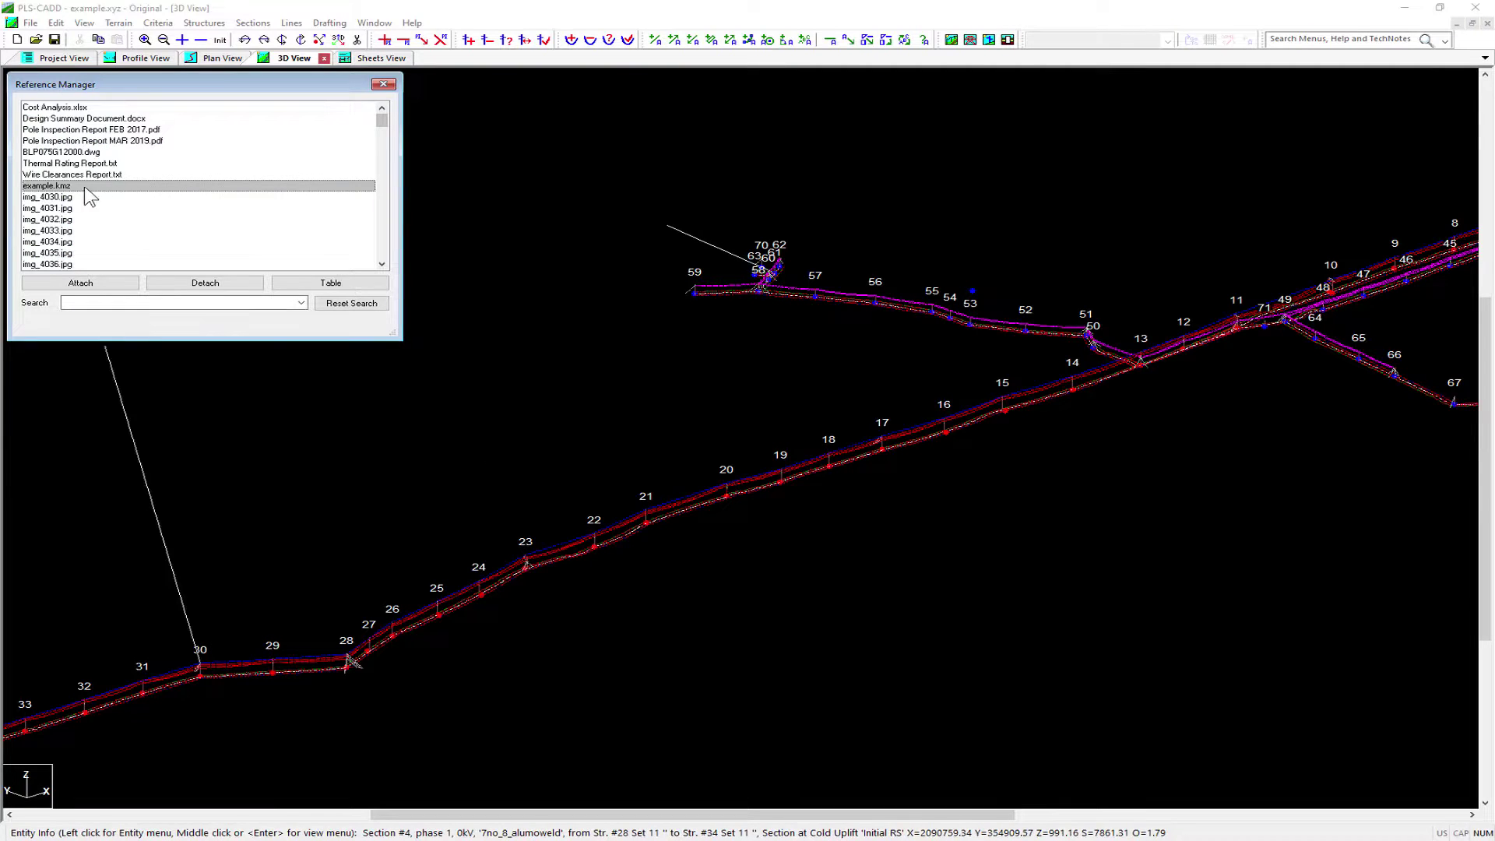
left_click(70, 198)
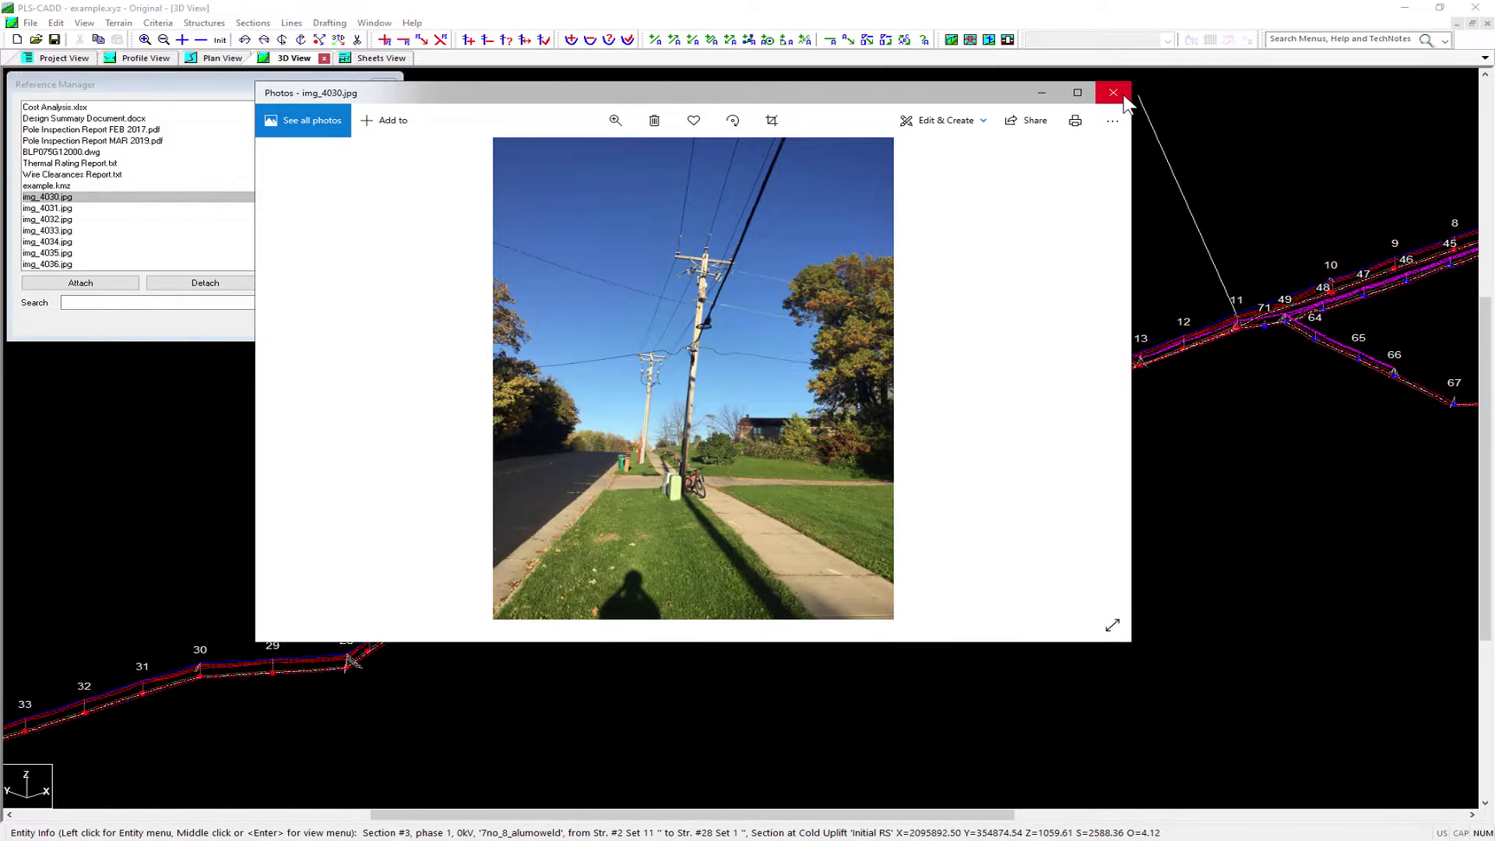
left_click(1113, 93)
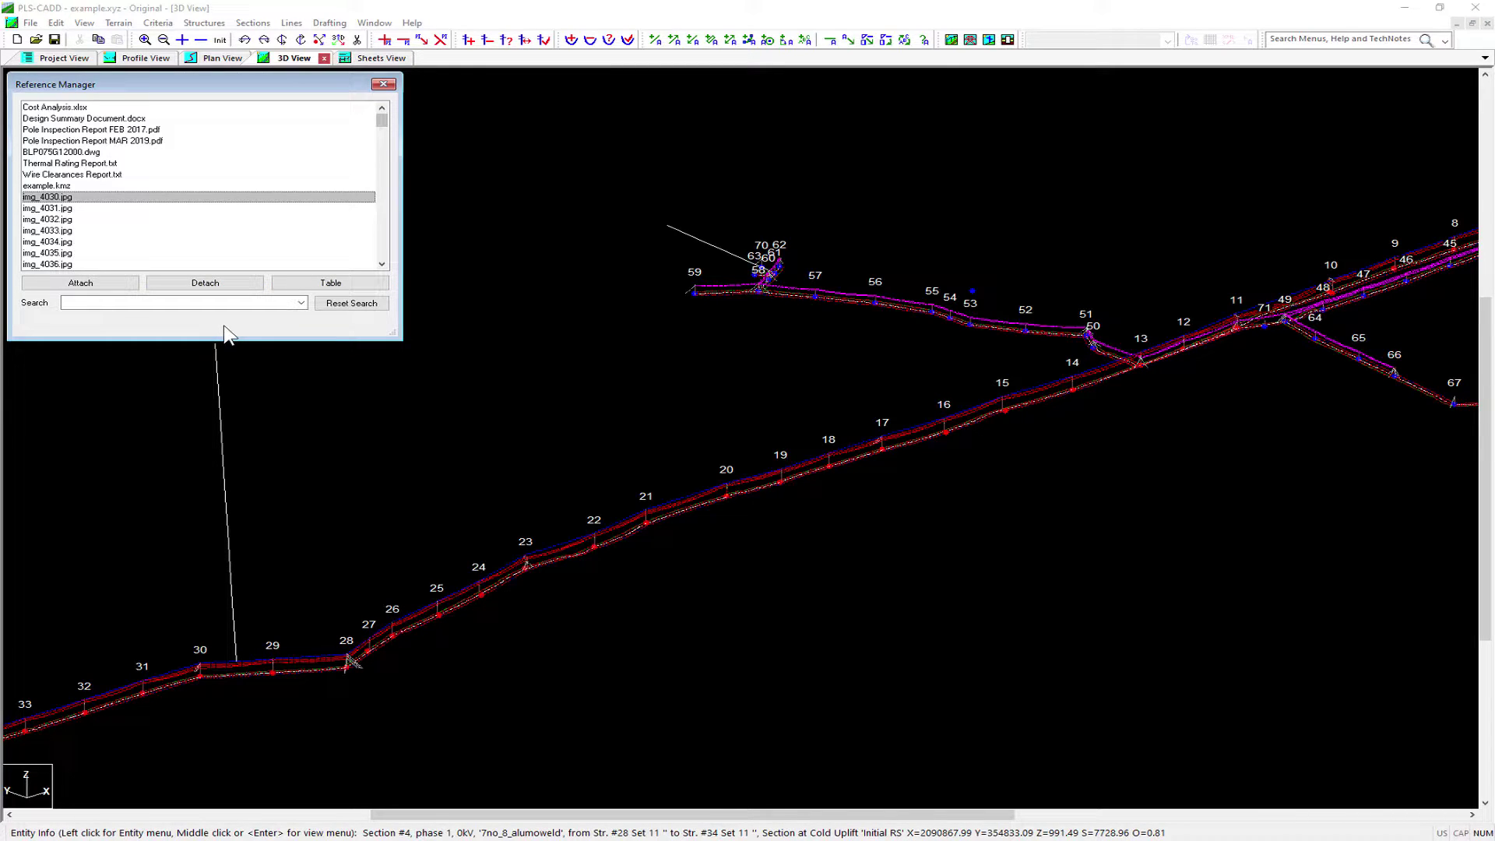
- Run the strength check on structure #20 and generate its summary report
left_click(548, 40)
left_click(727, 489)
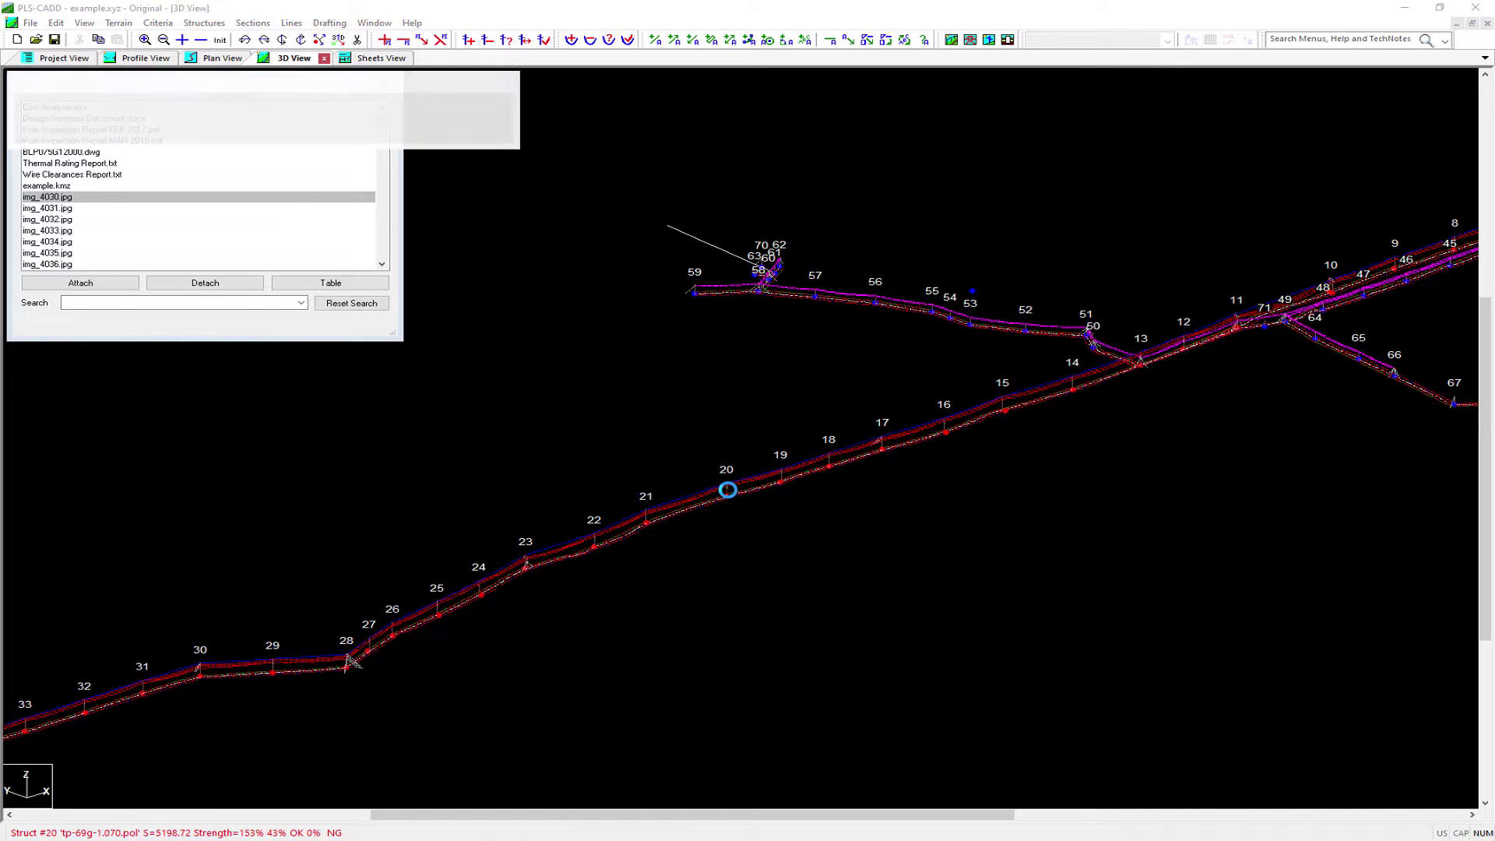
left_click(483, 133)
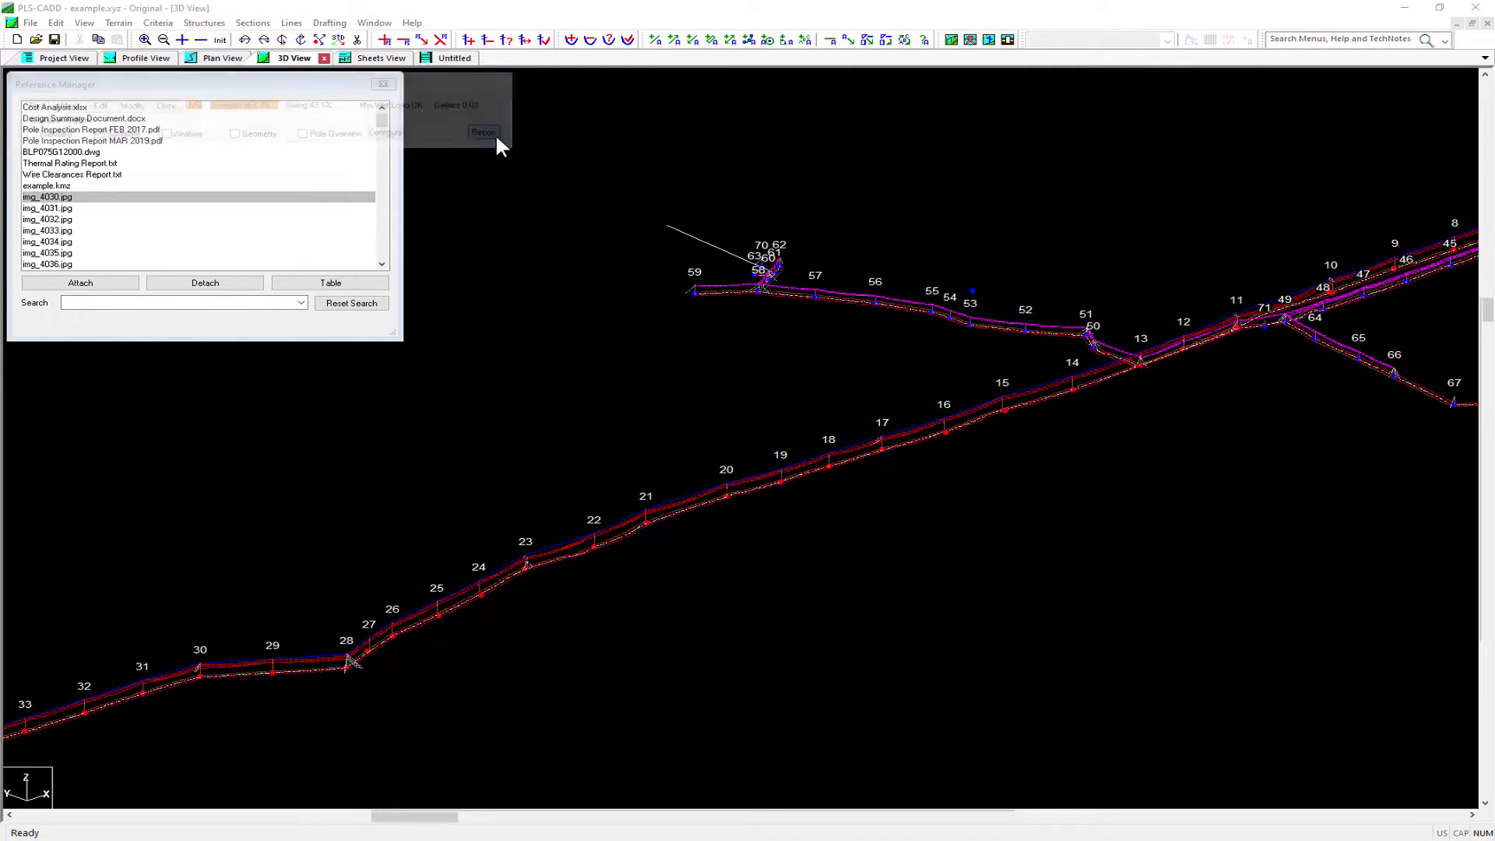
- Save the report to the Reference Manager as 'Summary report: Analysis #4, Structure #20.txt'
right_click(709, 438)
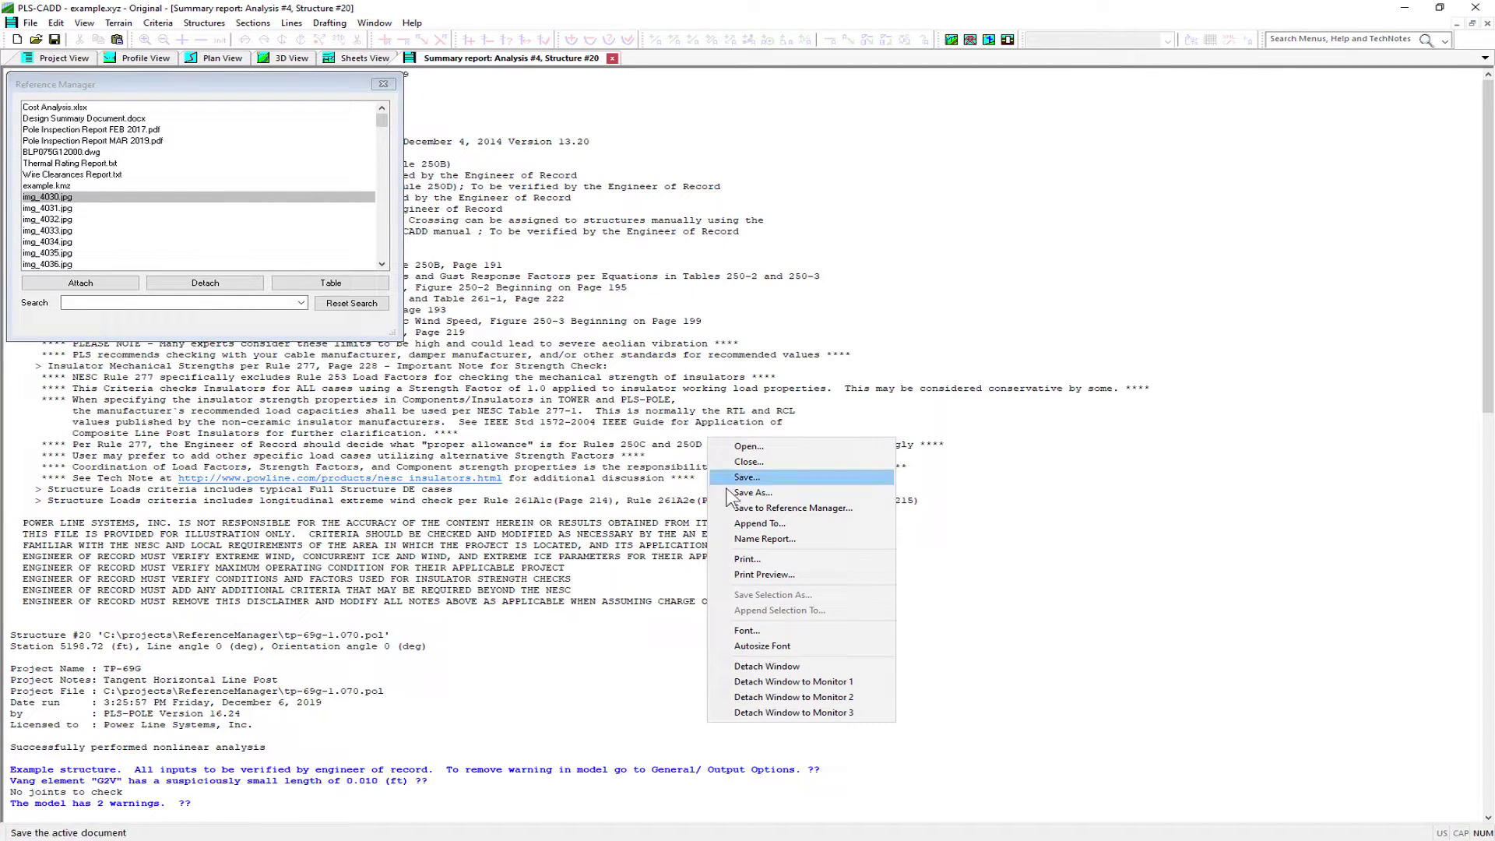
left_click(759, 510)
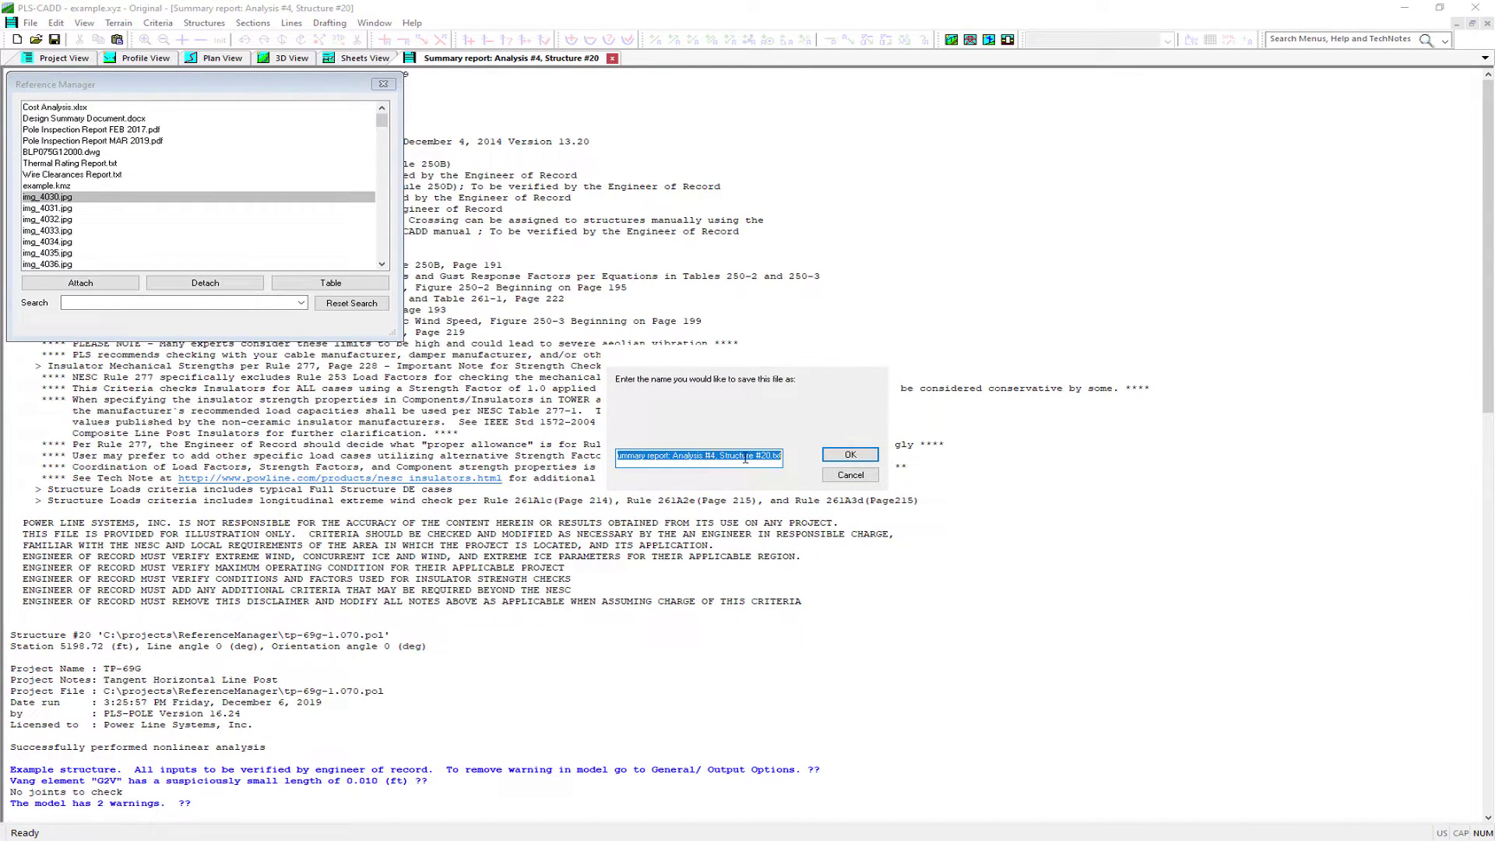
left_click(688, 457)
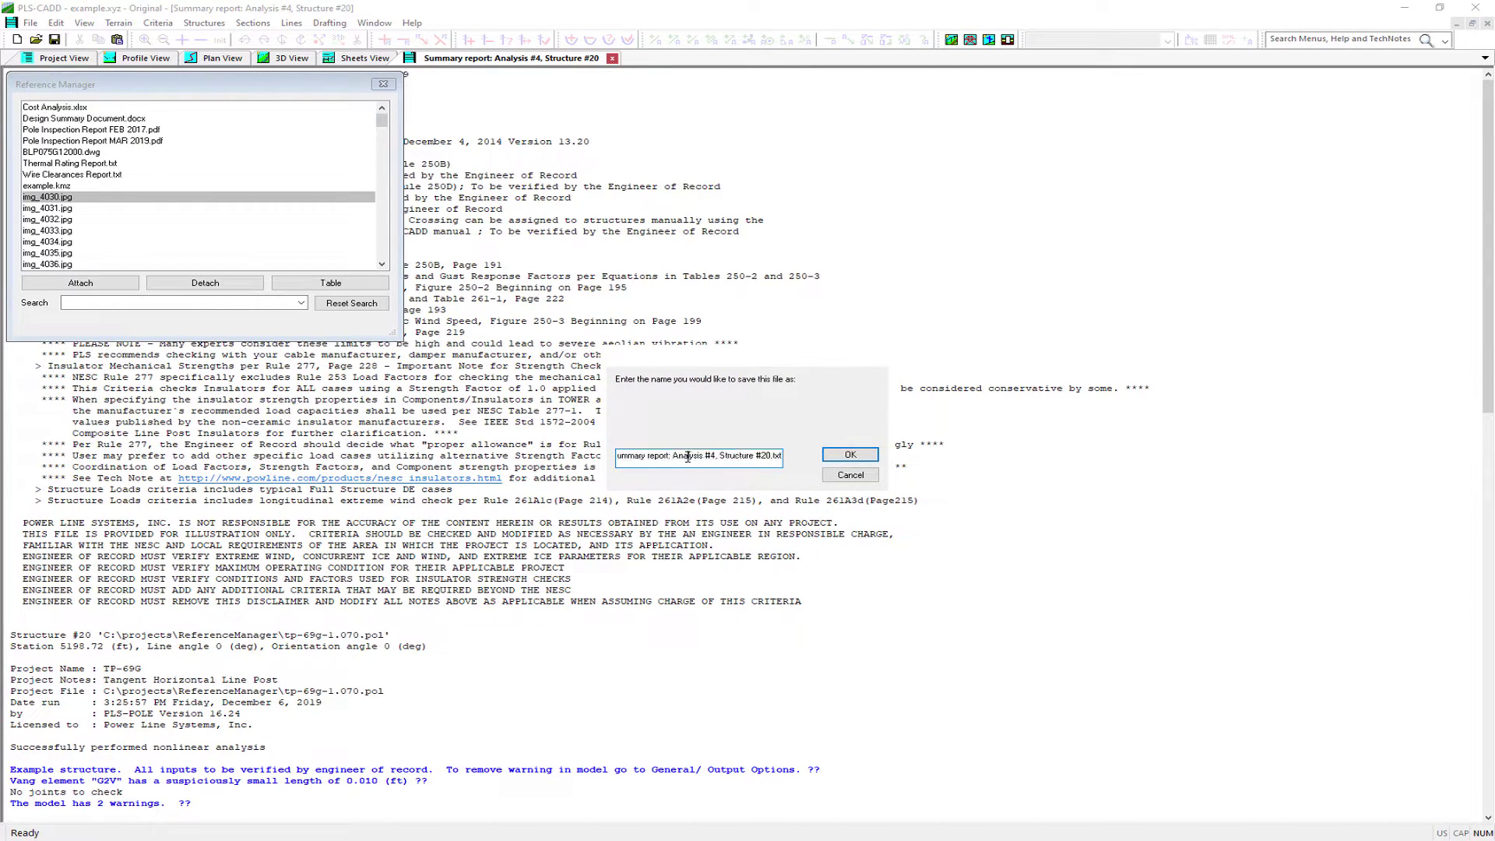
left_click(850, 454)
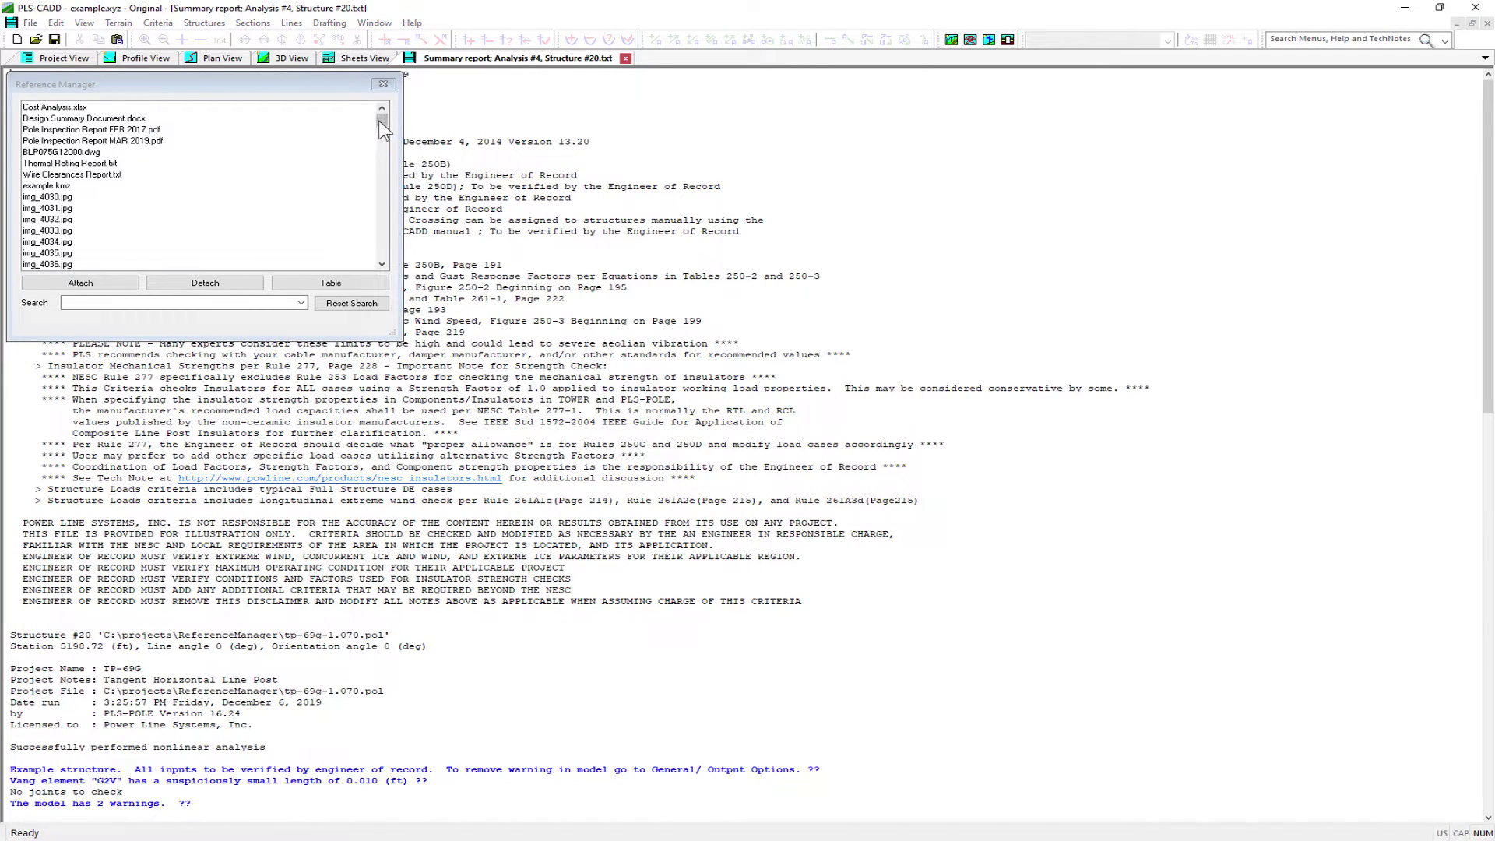
- Scroll the reference list and open the saved summary report in Notepad twice, closing it each time
left_click_drag(381, 123, 382, 257)
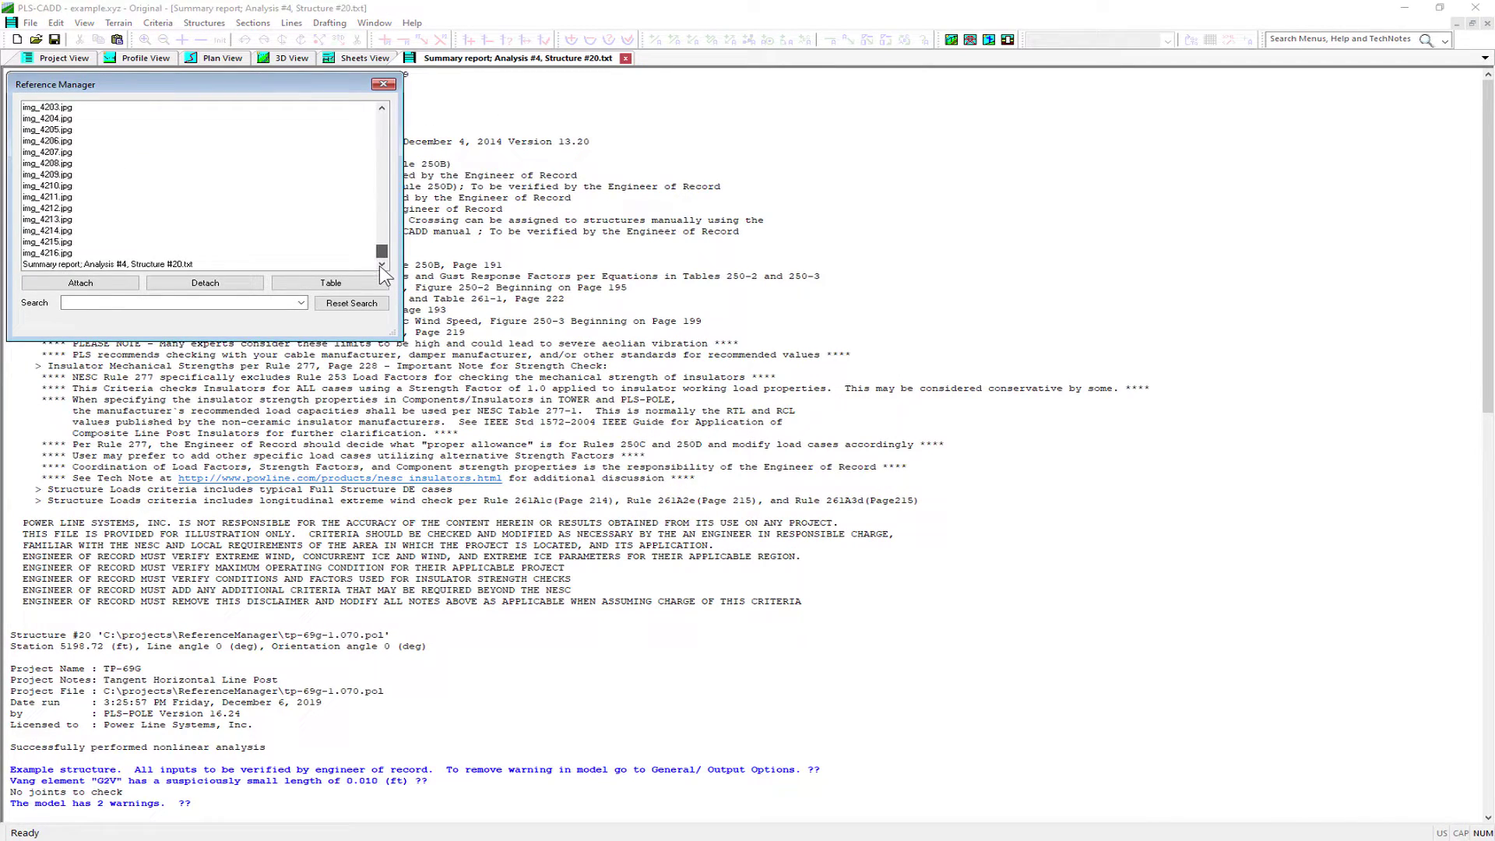
double_click(179, 264)
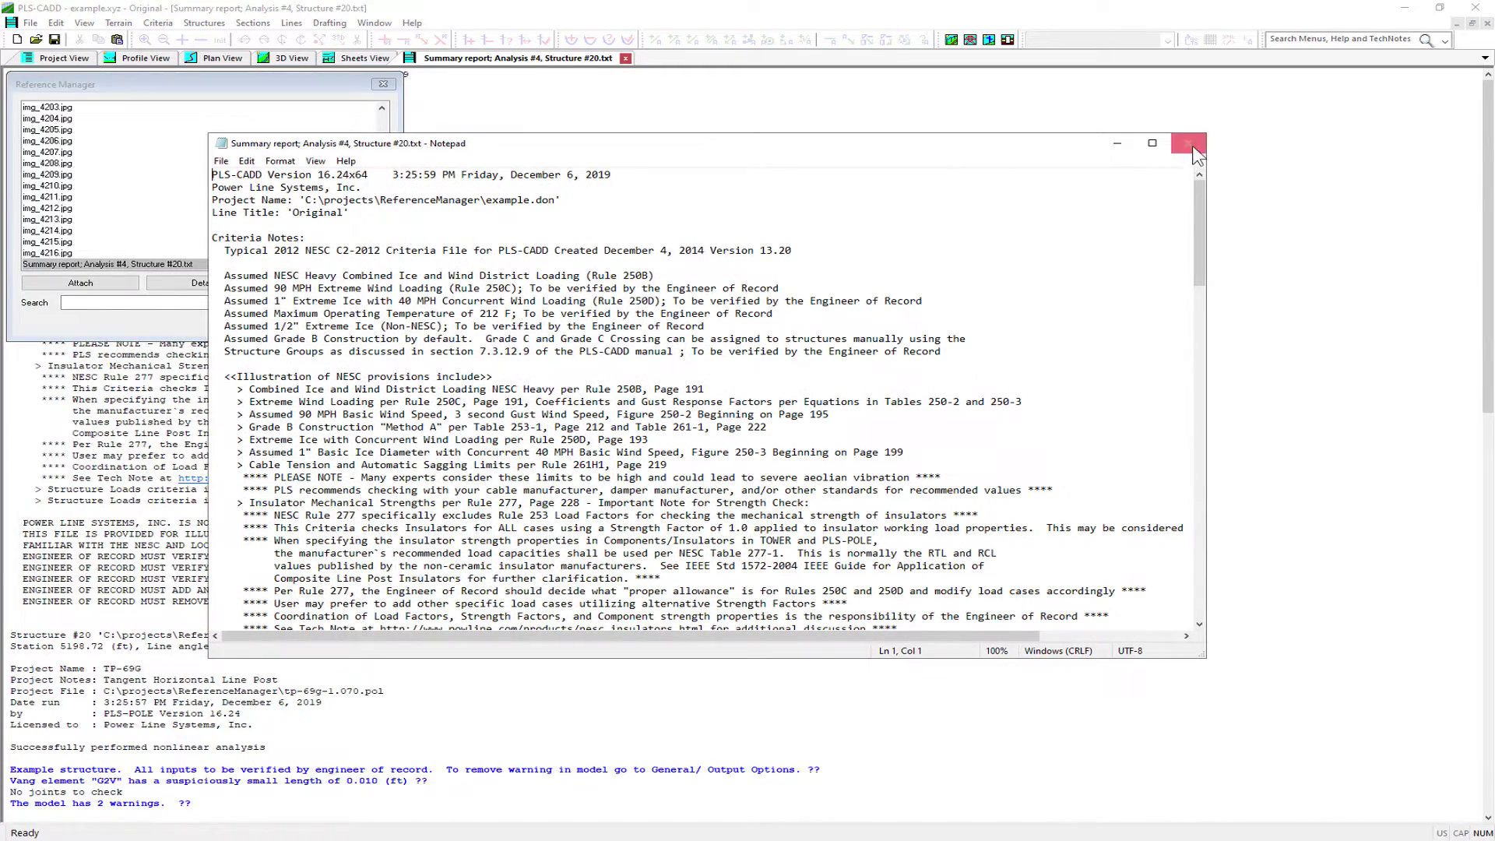
left_click(1187, 142)
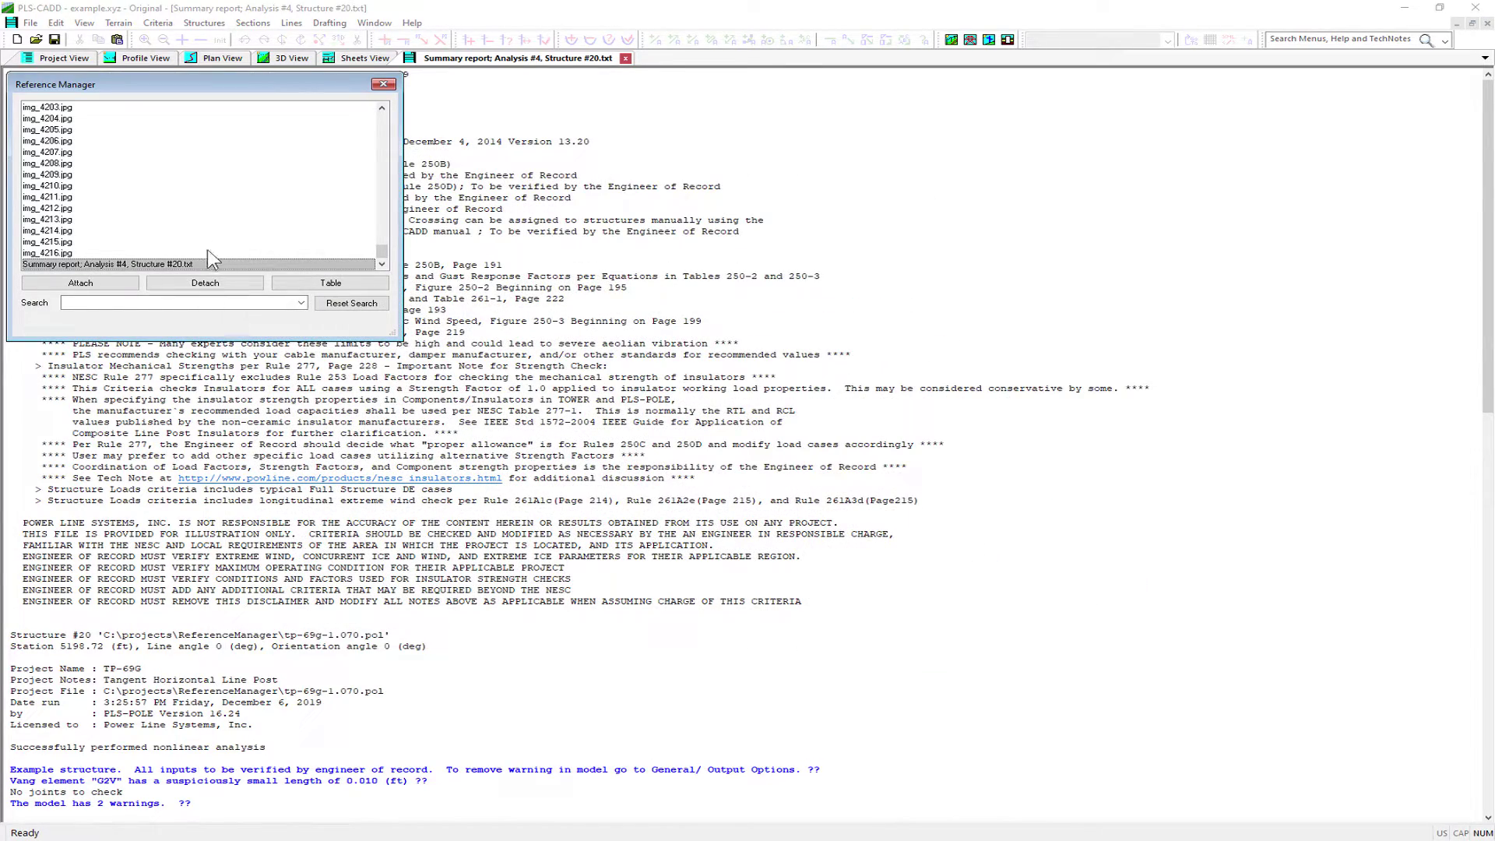
double_click(191, 264)
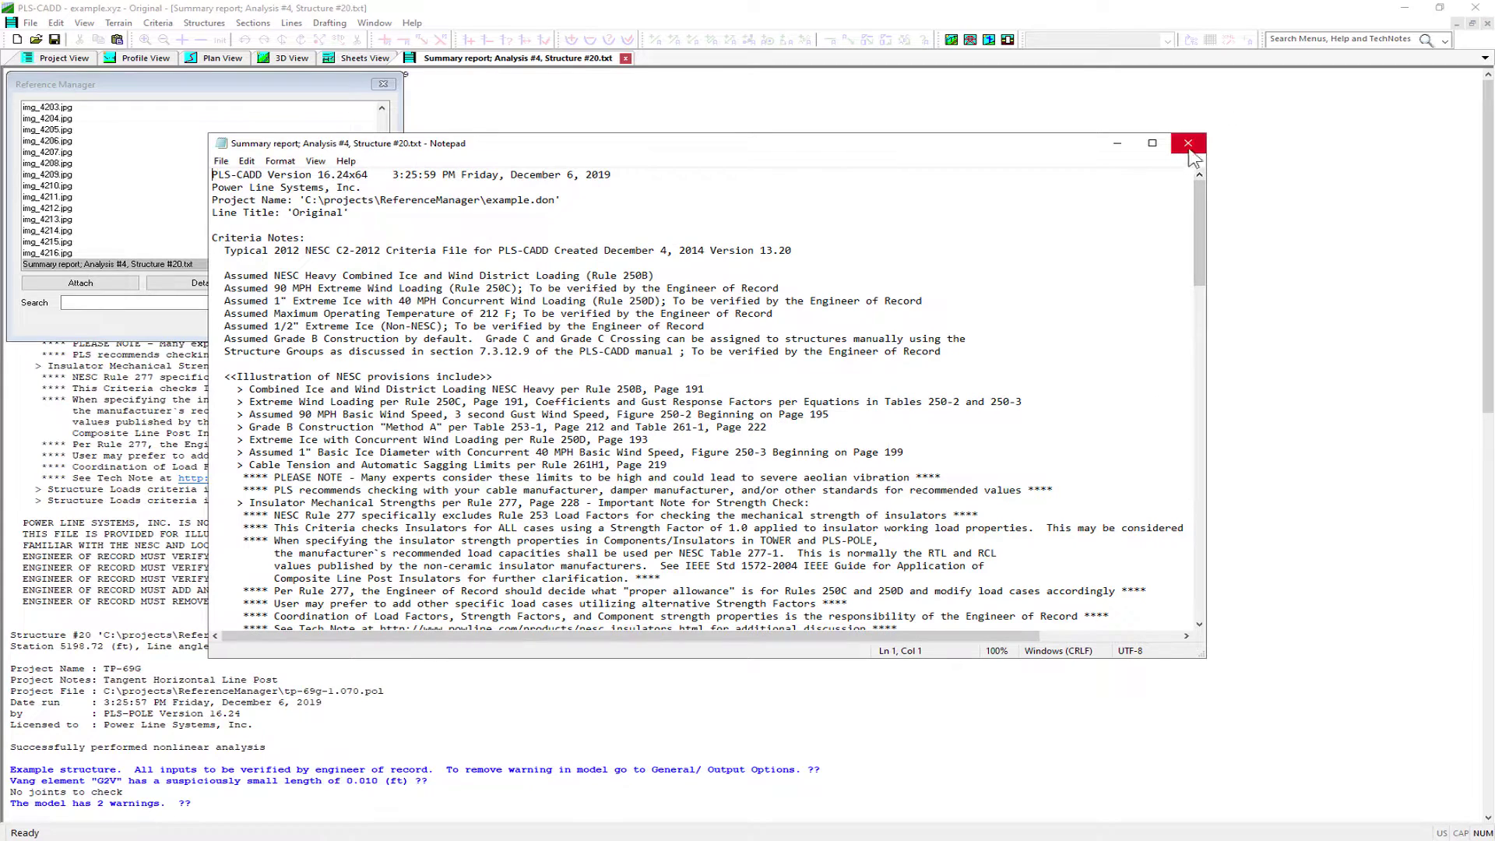
left_click(1188, 142)
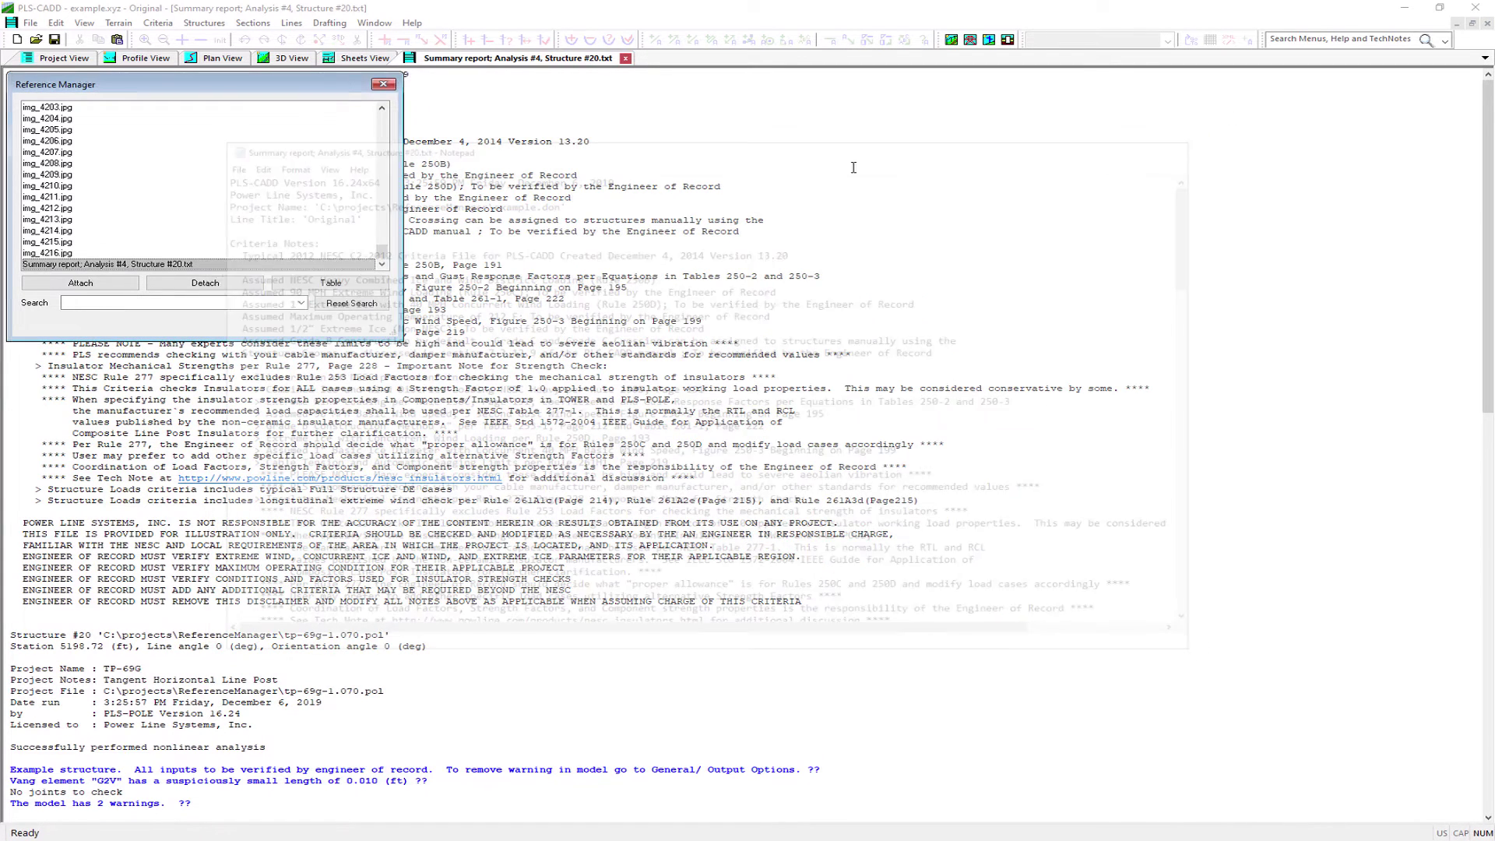
- Review the report entry's Notes and Keywords in the details table, then close it with OK
left_click(330, 284)
left_click_drag(325, 73, 323, 60)
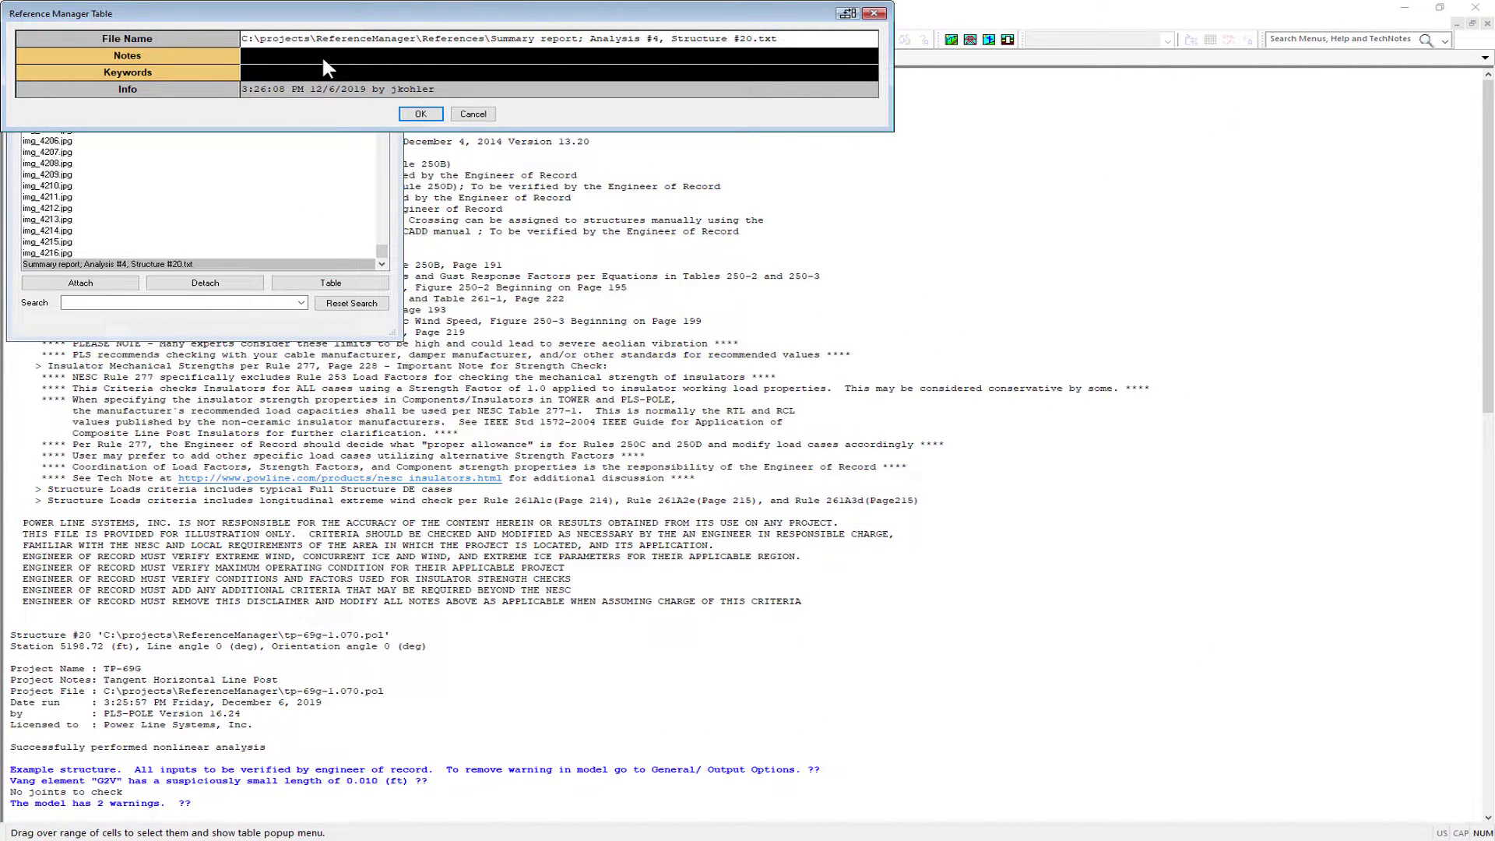
left_click(268, 75)
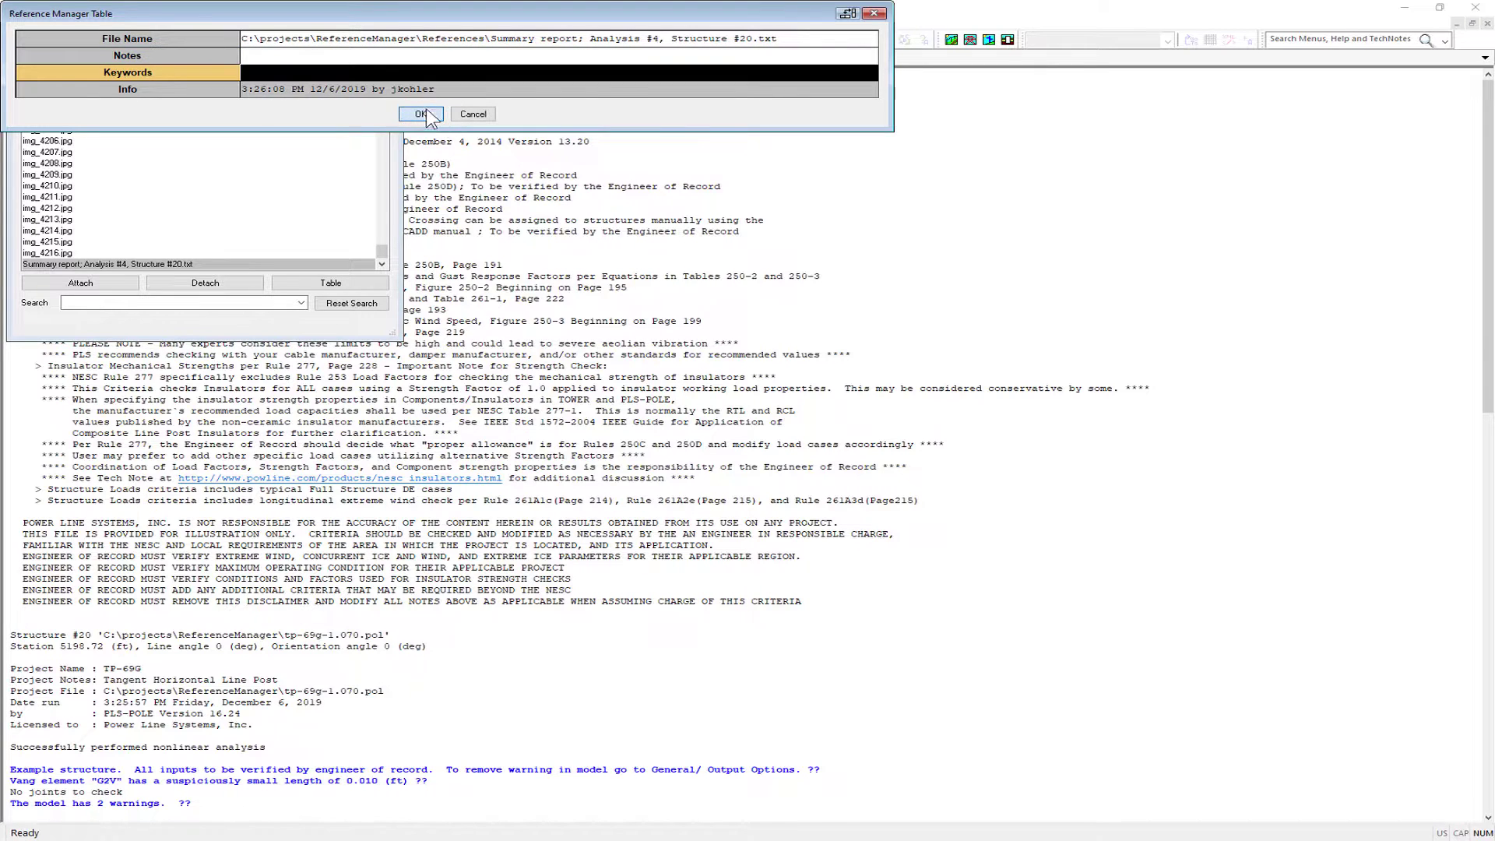
left_click(420, 114)
- In File Explorer, open the References folder and the 'Summary report: Analysis #4, Structure #20.txt' file
key("alt+Tab")
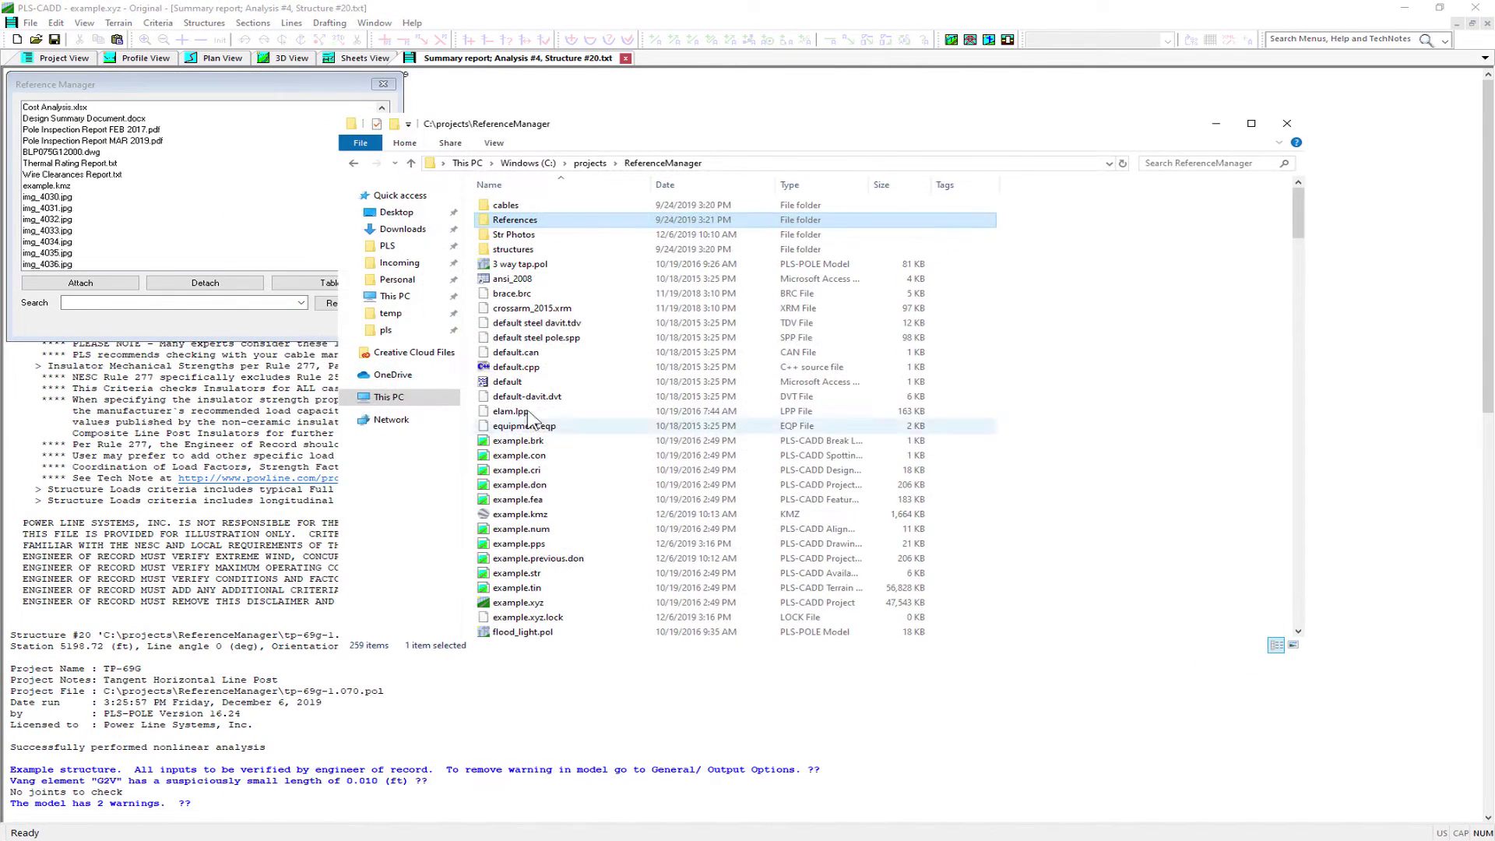
mouse_move(518, 227)
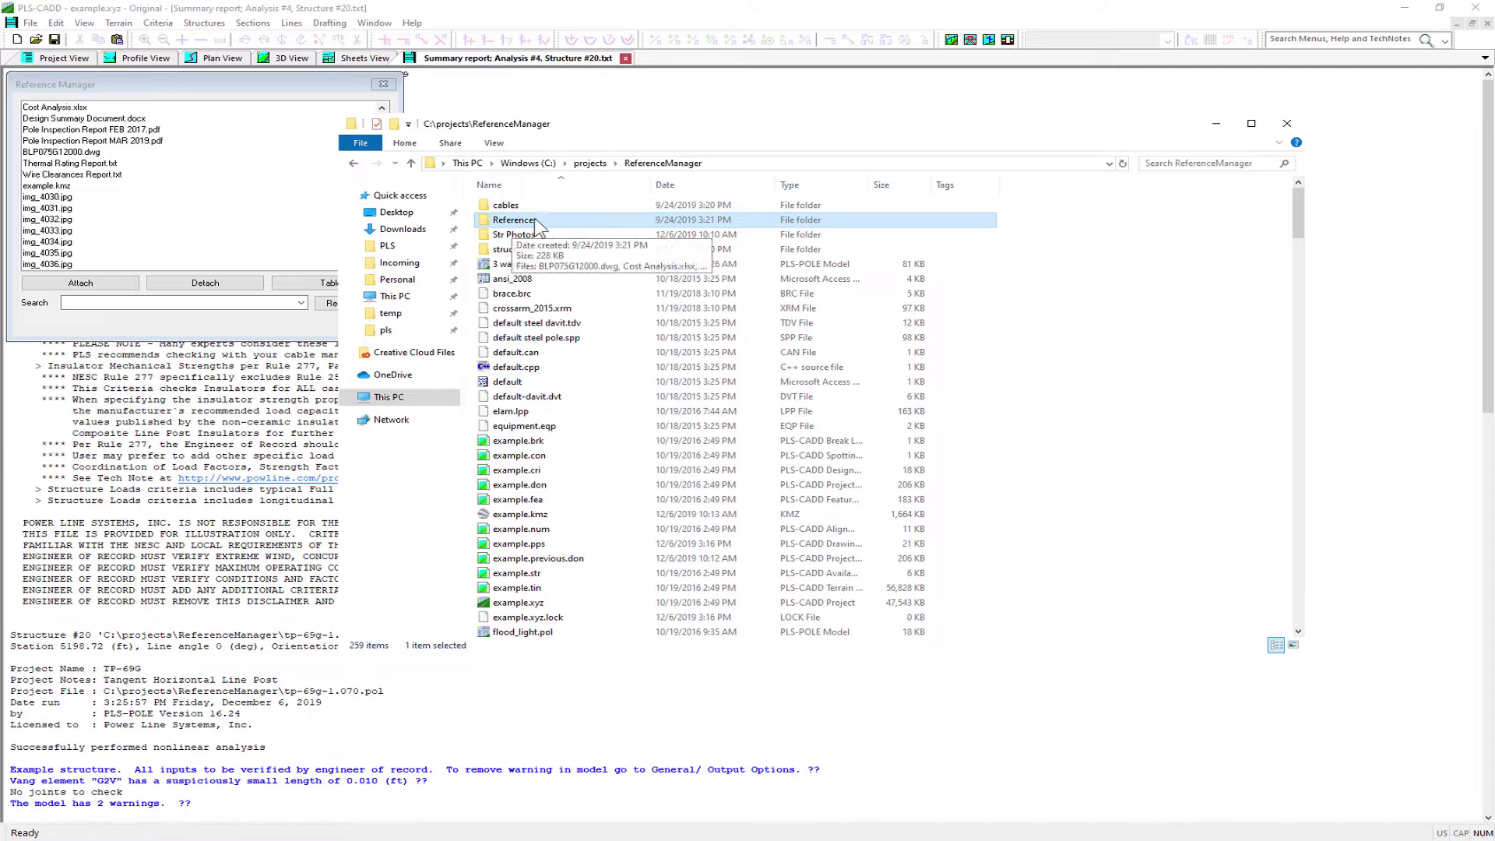
double_click(517, 222)
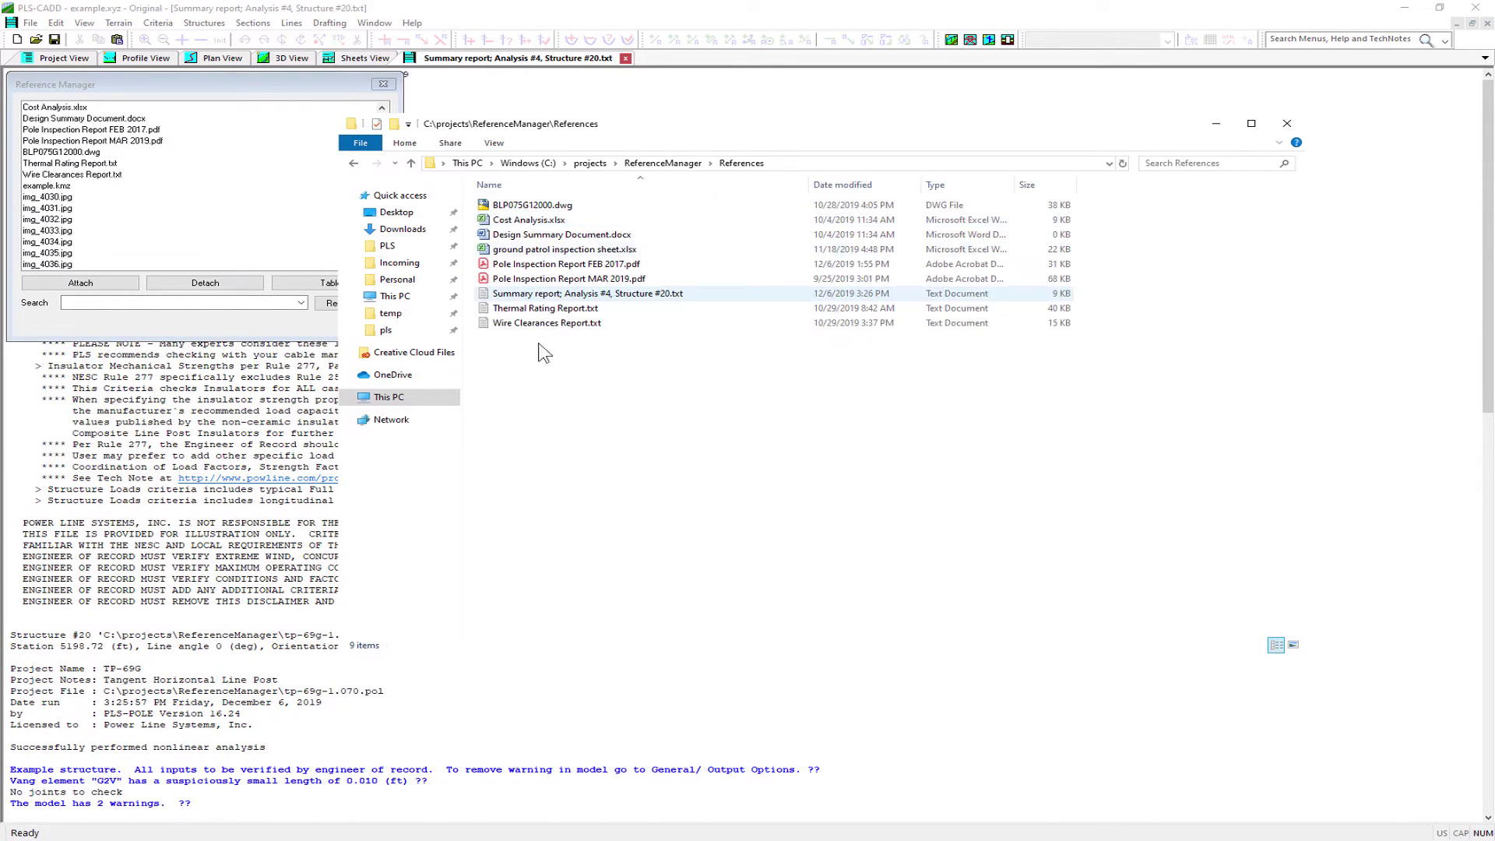
double_click(562, 295)
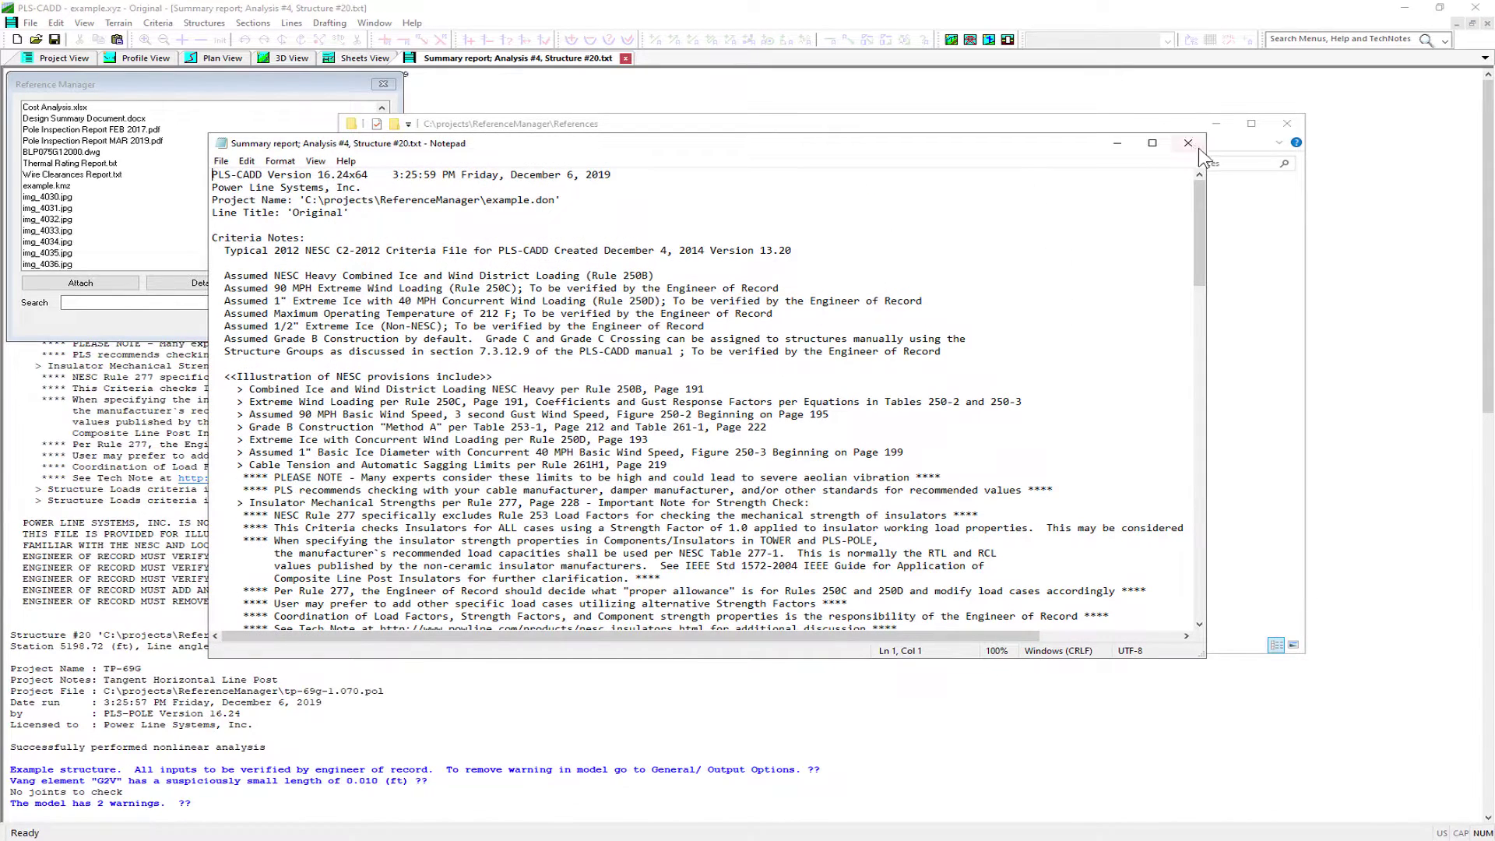
- Close Notepad and back up the project to example.bak, including Reference Manager files
left_click(1188, 142)
left_click(31, 23)
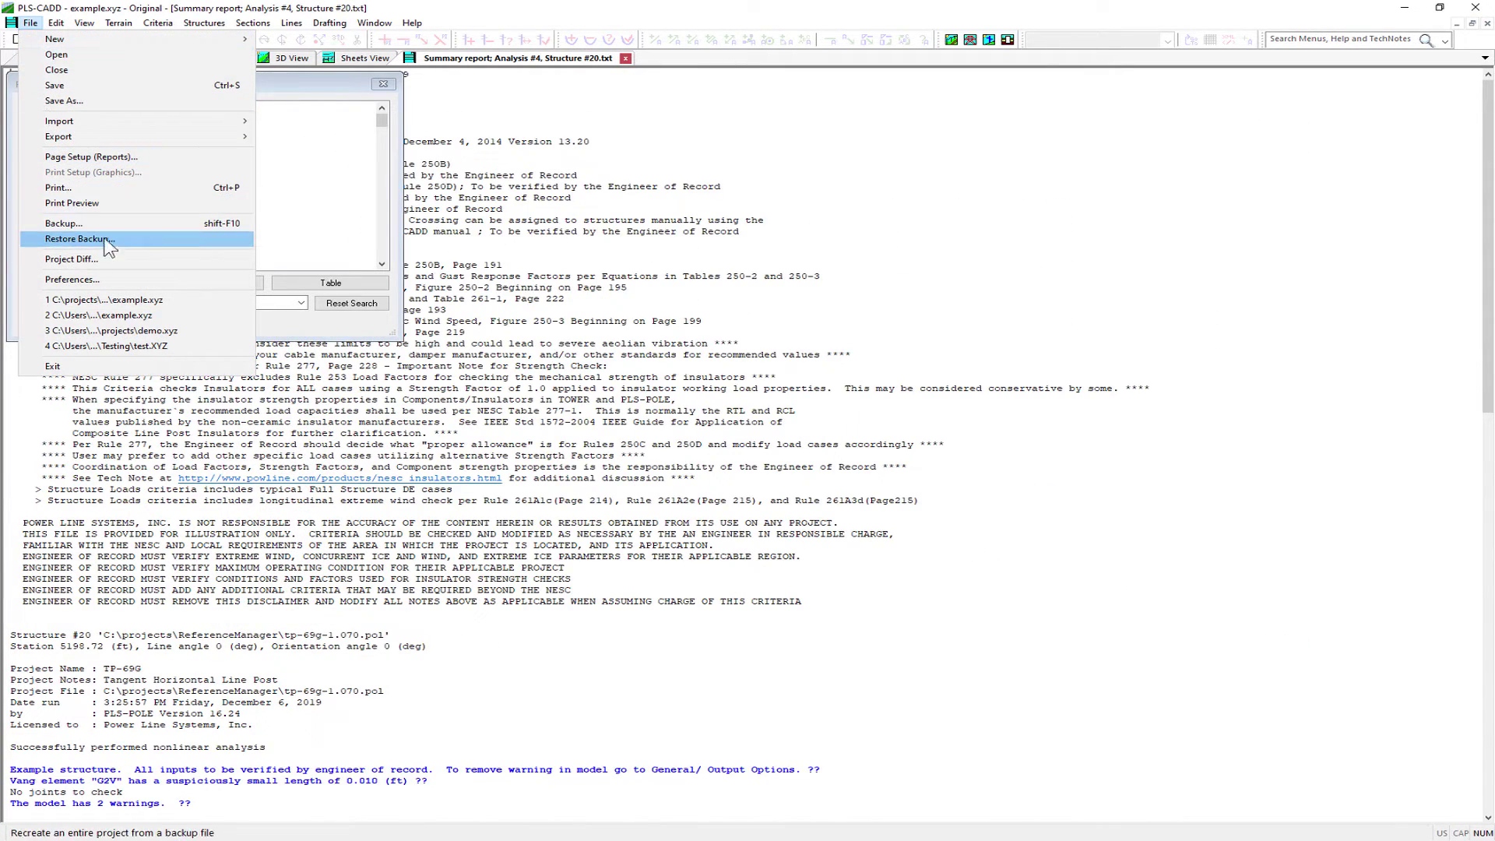
left_click(74, 223)
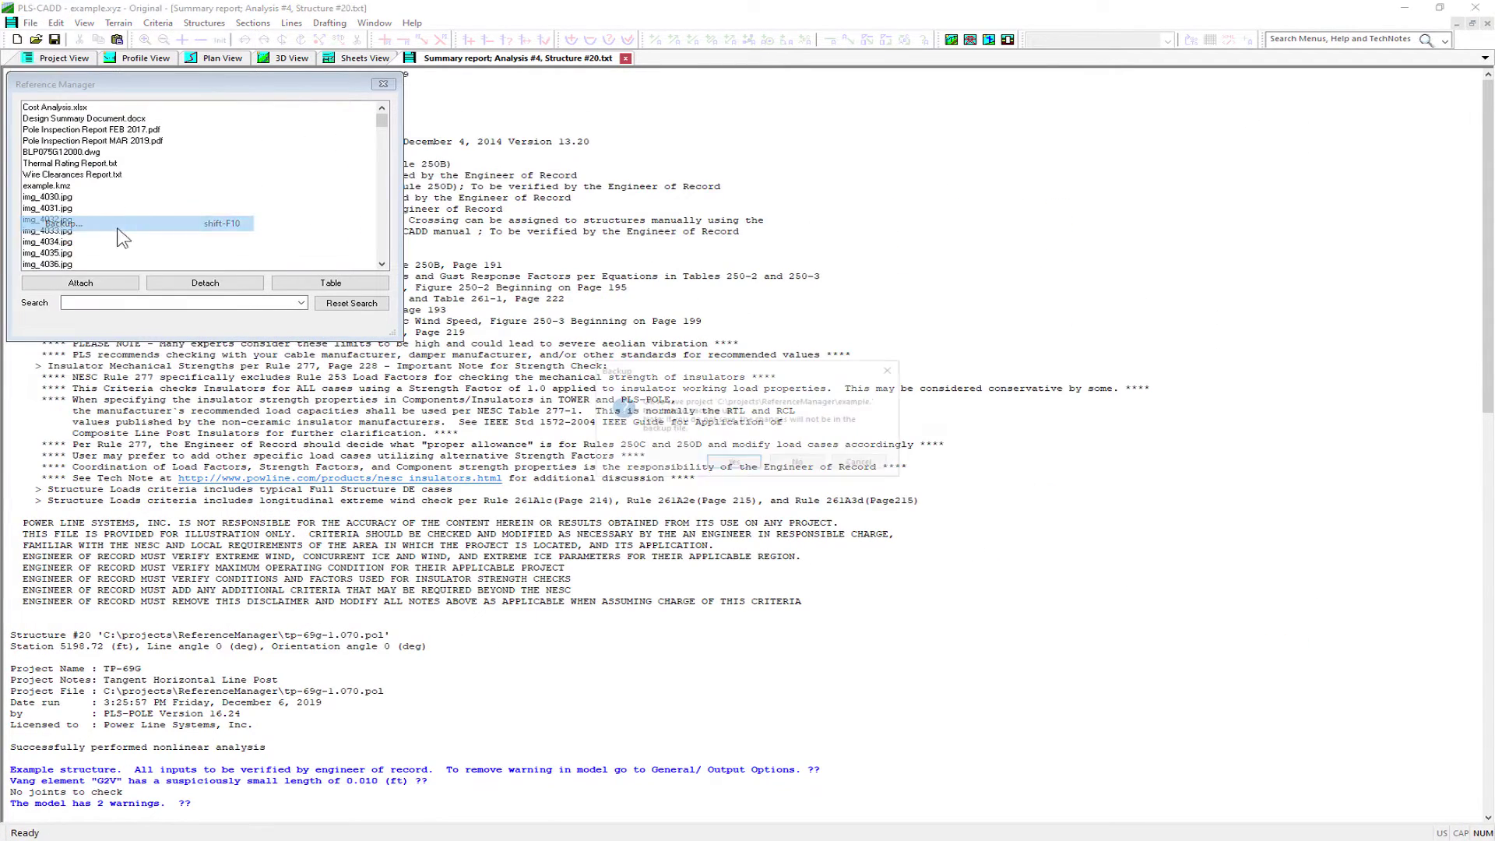
left_click(732, 463)
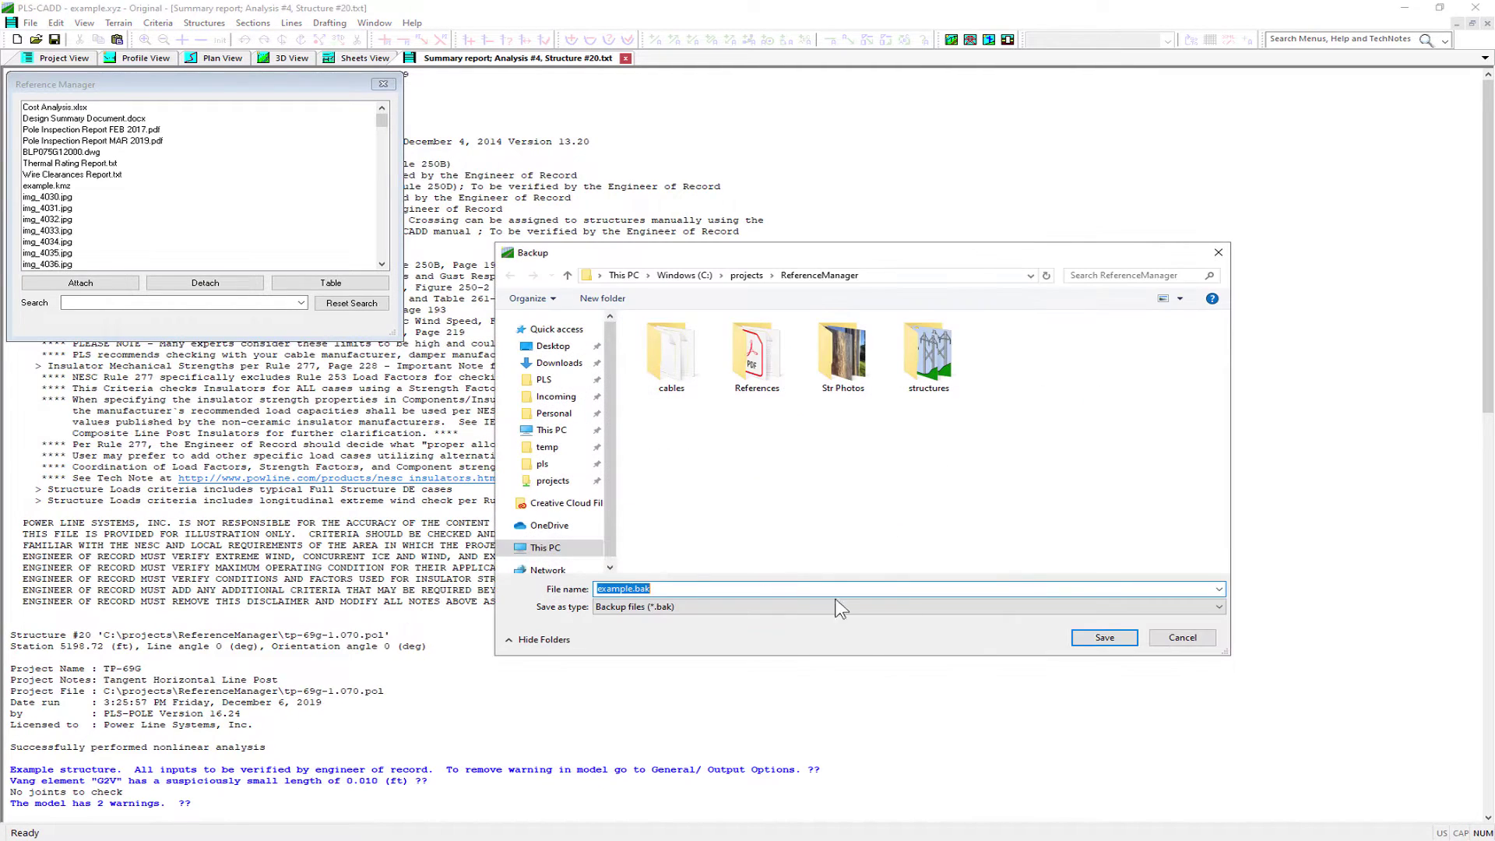
left_click(1094, 637)
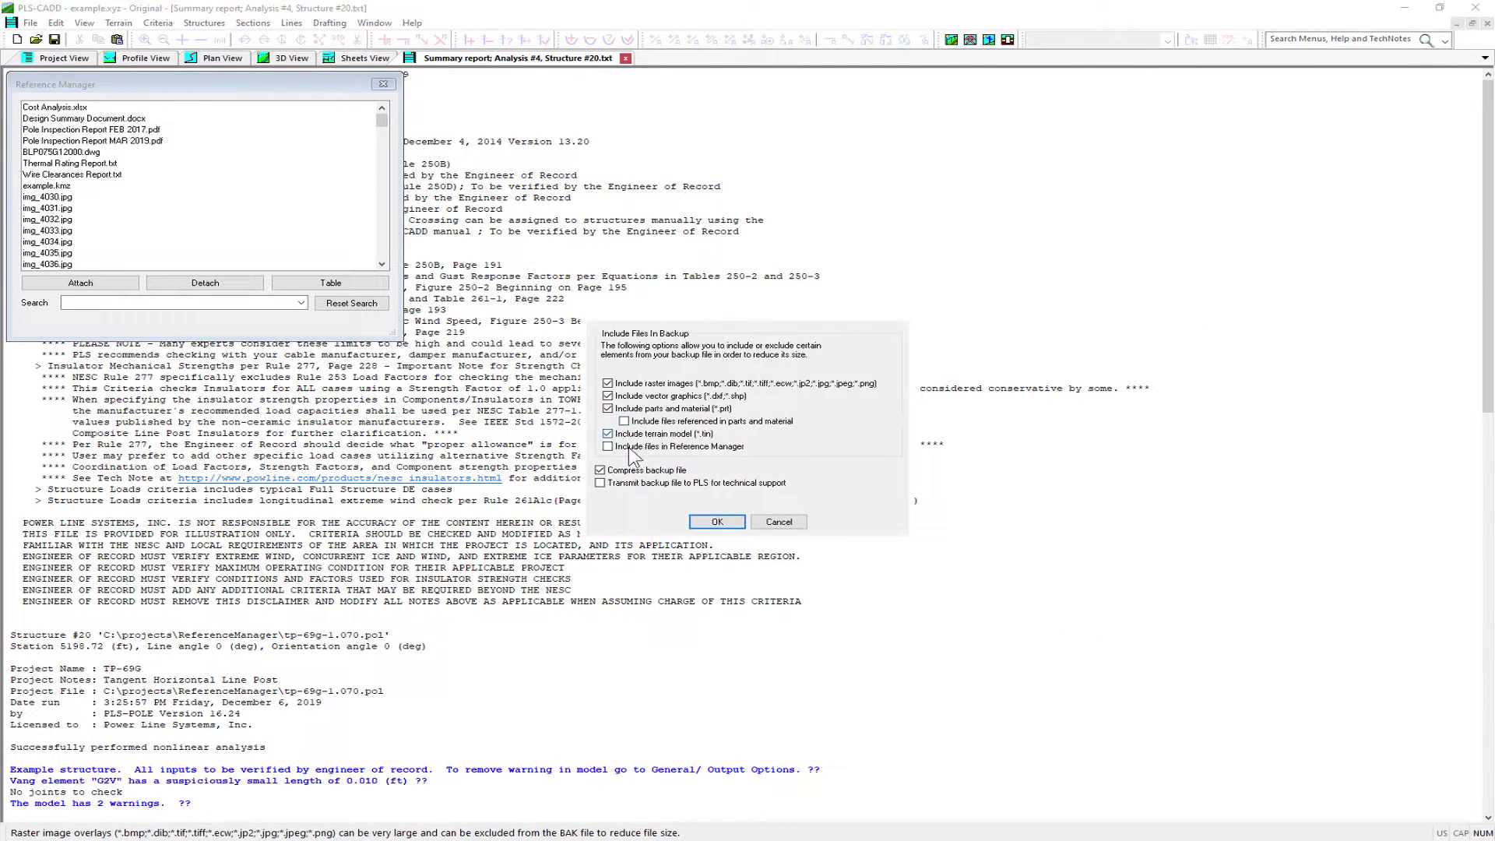
left_click(630, 450)
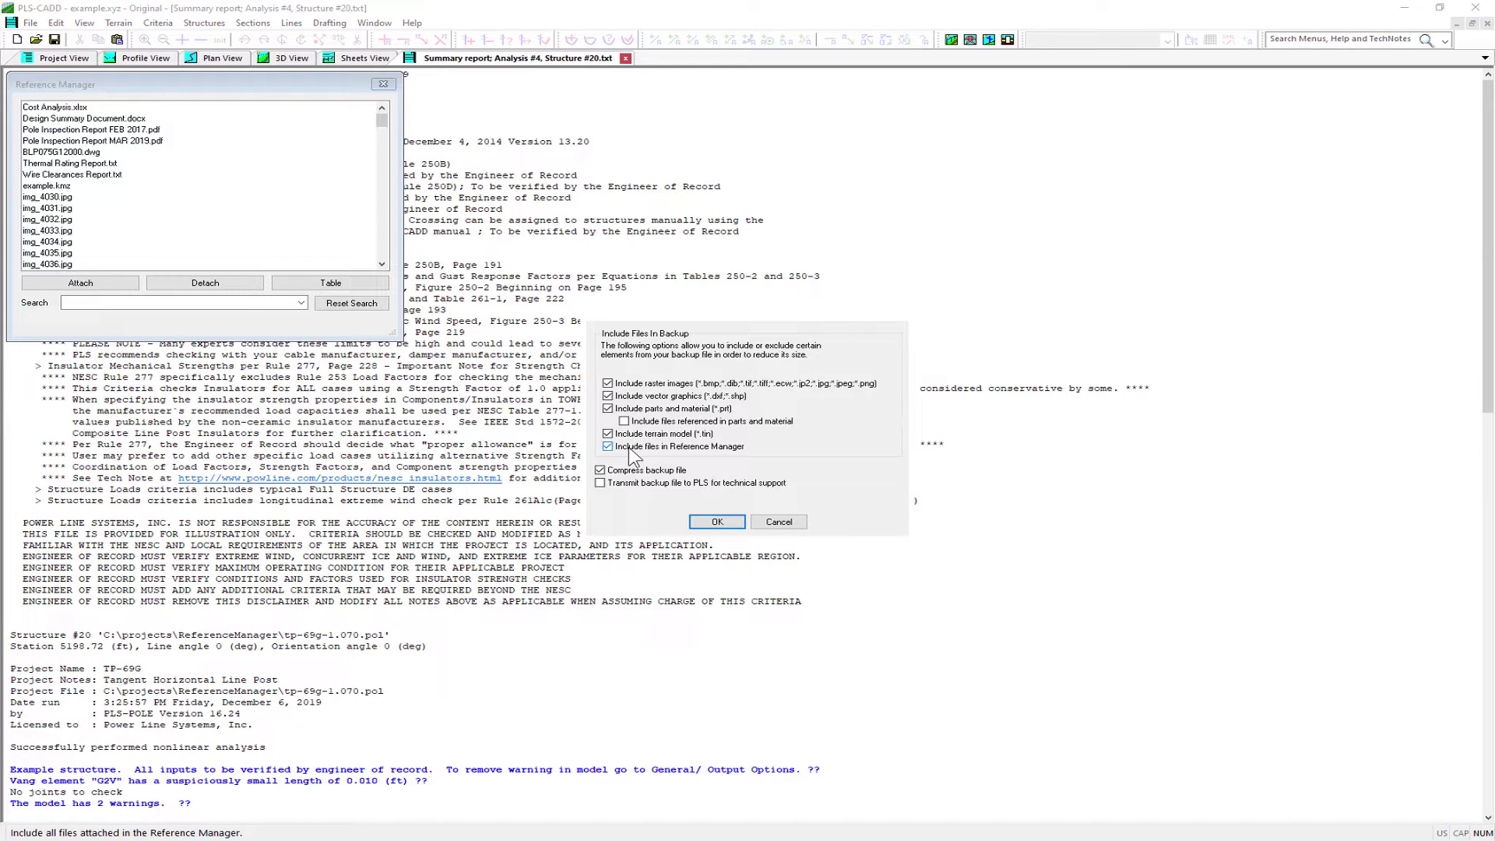
left_click(779, 522)
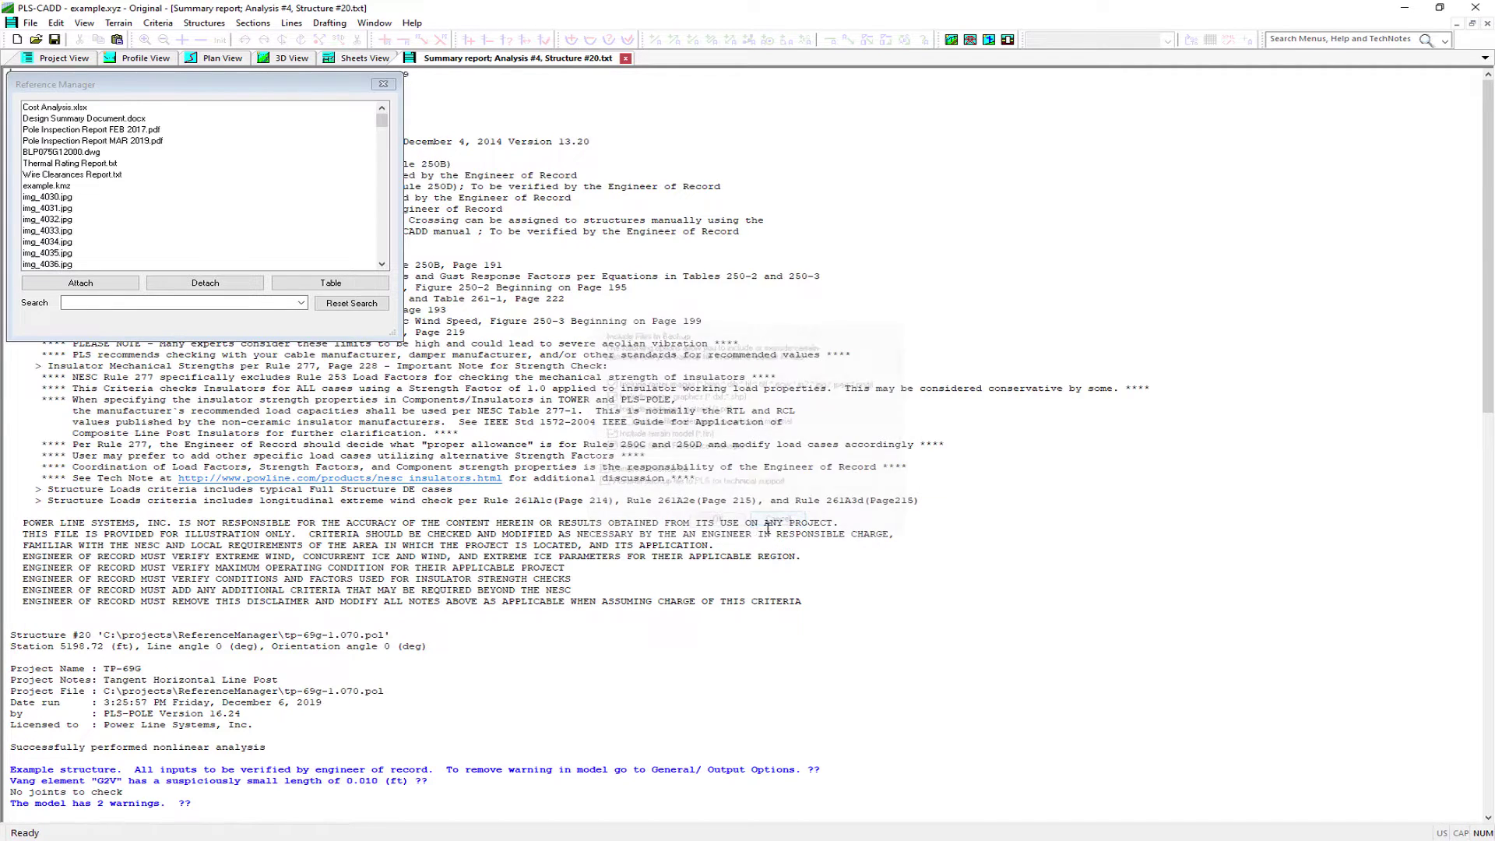